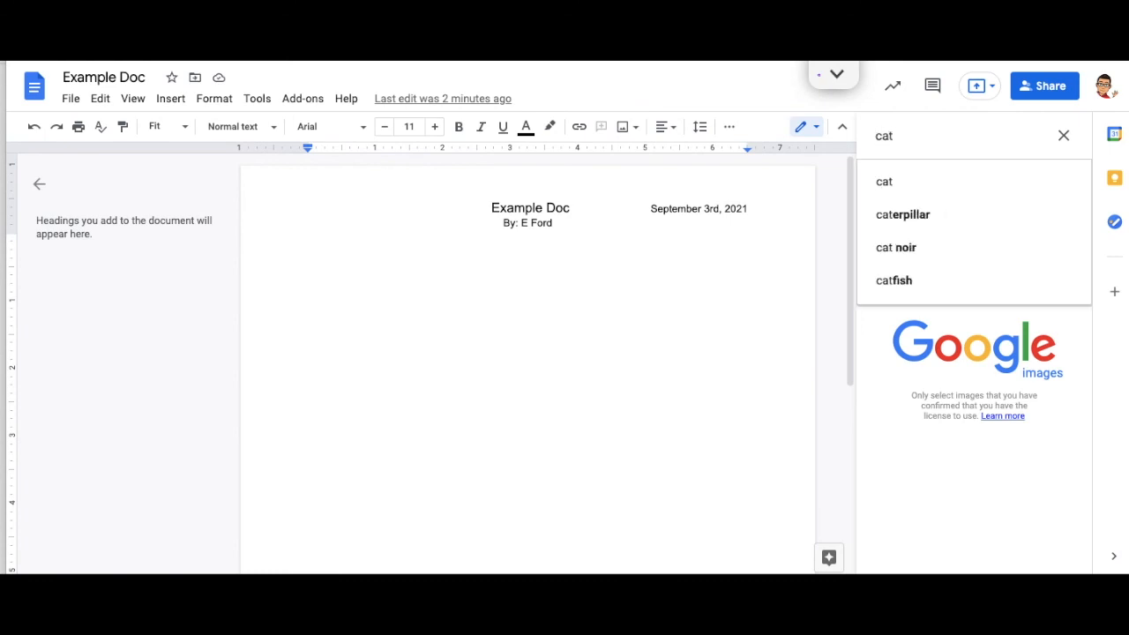
Search web images for "cat sleeping" and insert the kitten on a blue blanket and the grey cat lying upside down
text(t sleeping)
key(Return)
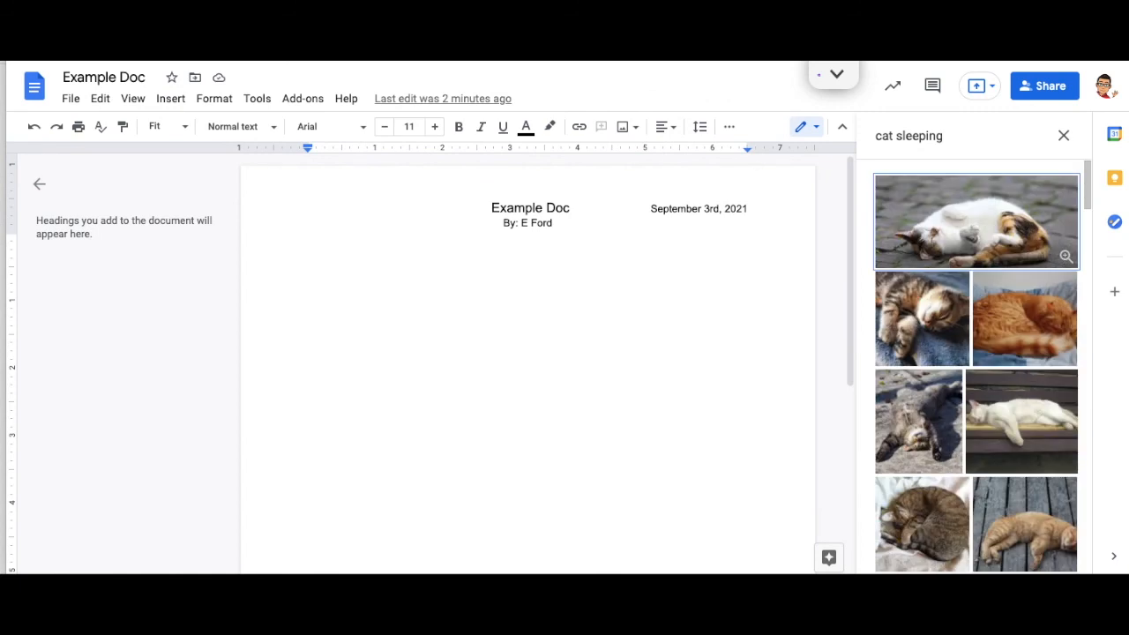
click(923, 313)
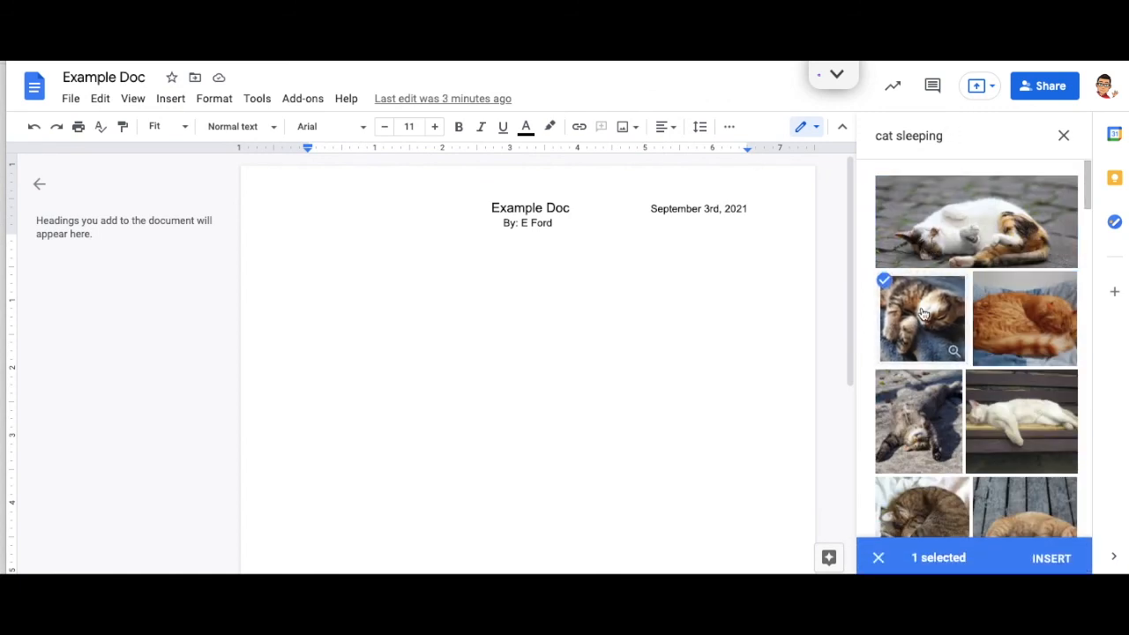
click(900, 432)
click(1063, 560)
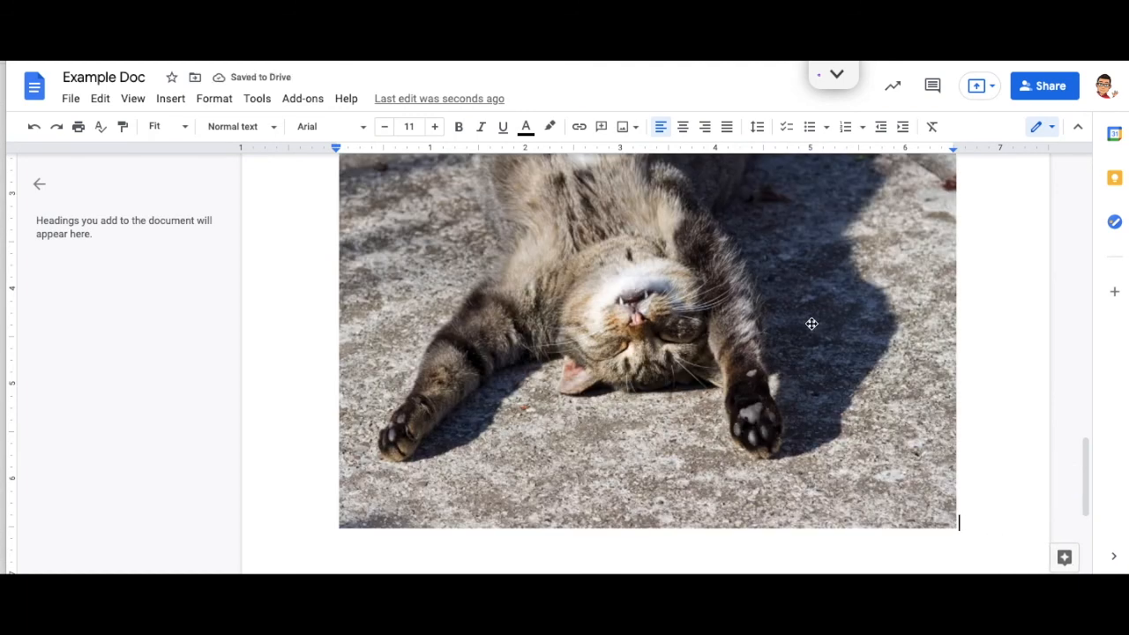
Shrink the image of the upside-down grey cat proportionally to about 3.1 inches wide
scroll(811, 323, up, 10)
scroll(811, 322, down, 5)
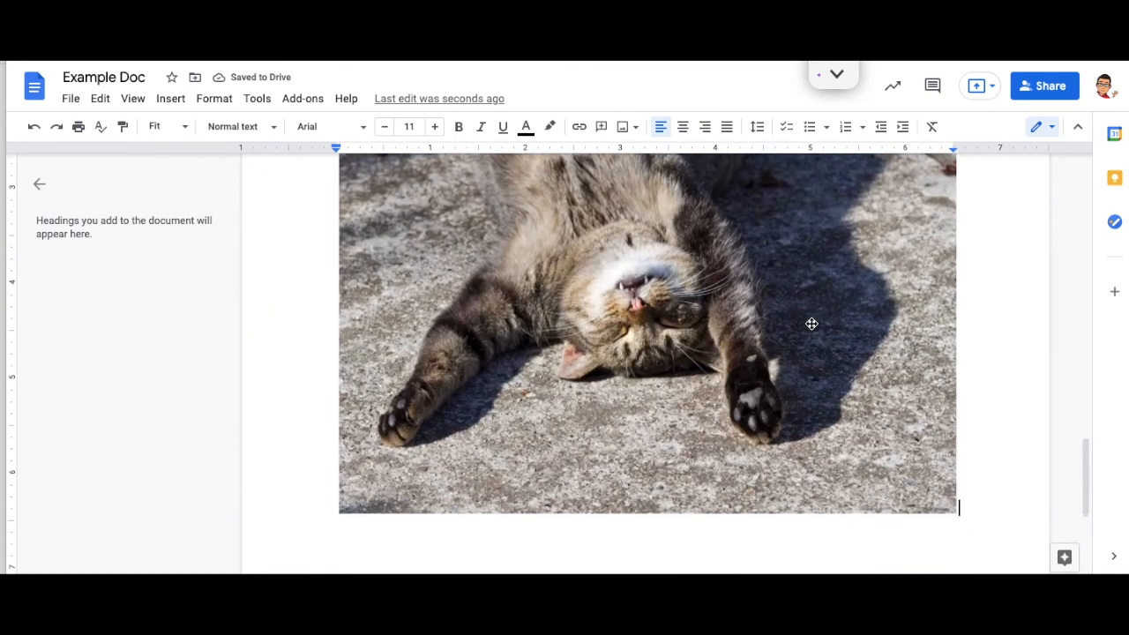
click(916, 437)
drag(958, 501, 505, 177)
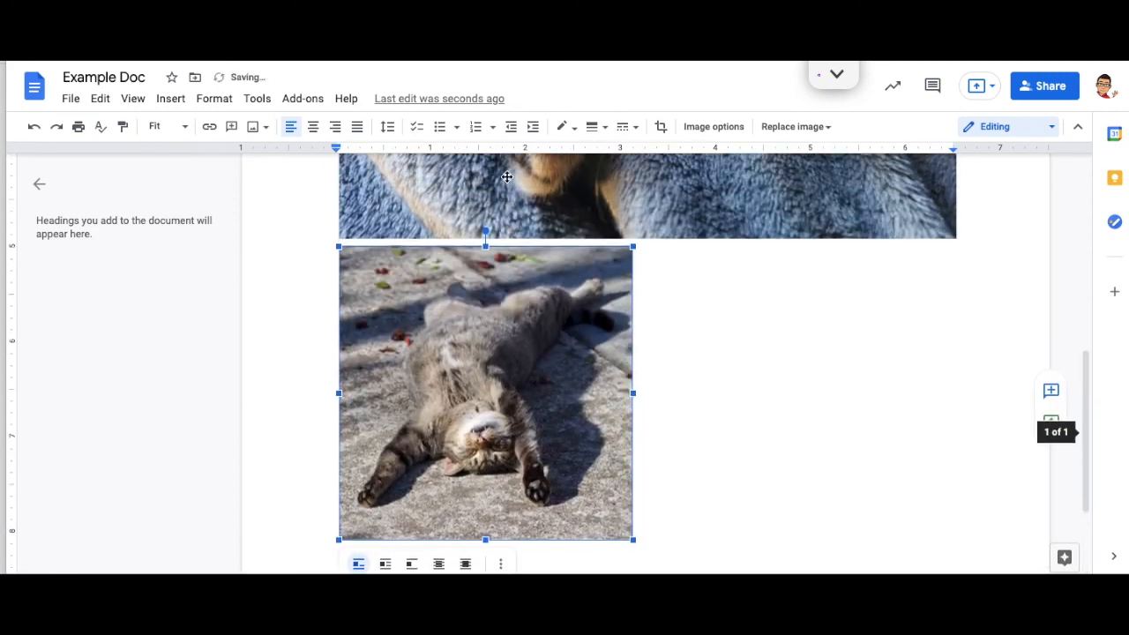
Shrink the kitten image proportionally to about 3 inches wide so both cat images fit side by side
click(731, 194)
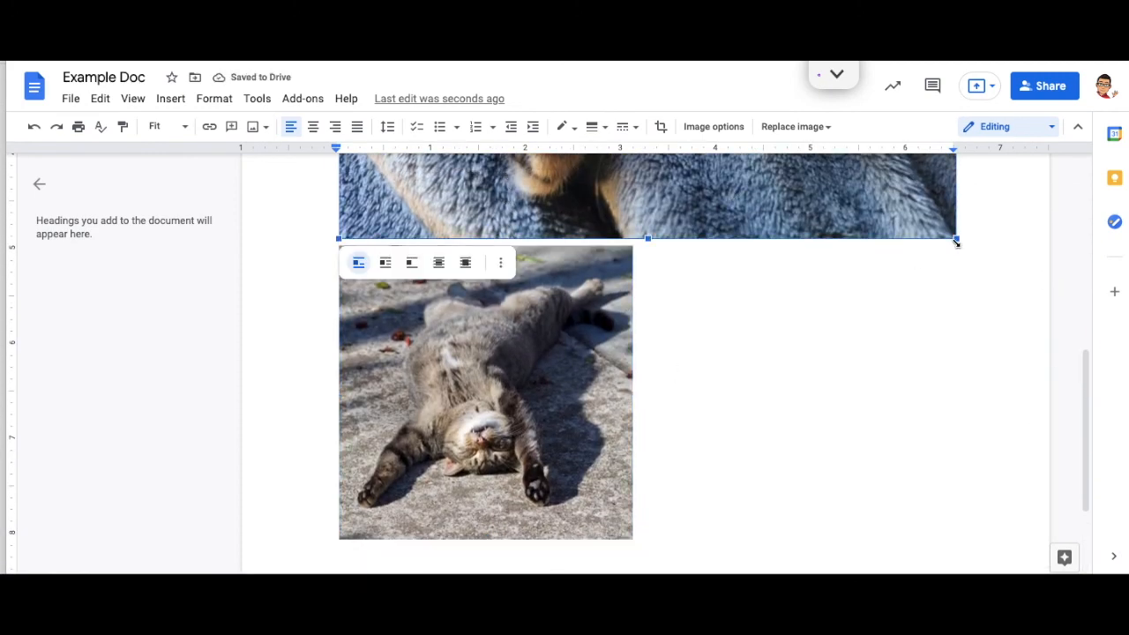
drag(957, 239, 623, 131)
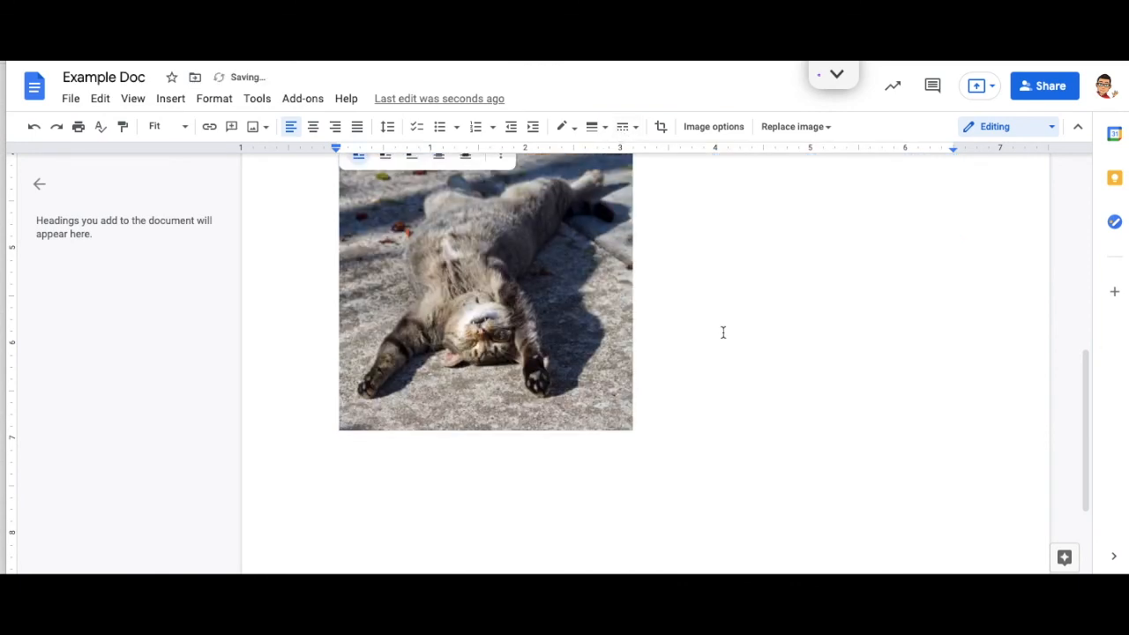
scroll(723, 330, up, 3)
scroll(723, 333, up, 1)
drag(812, 405, 573, 264)
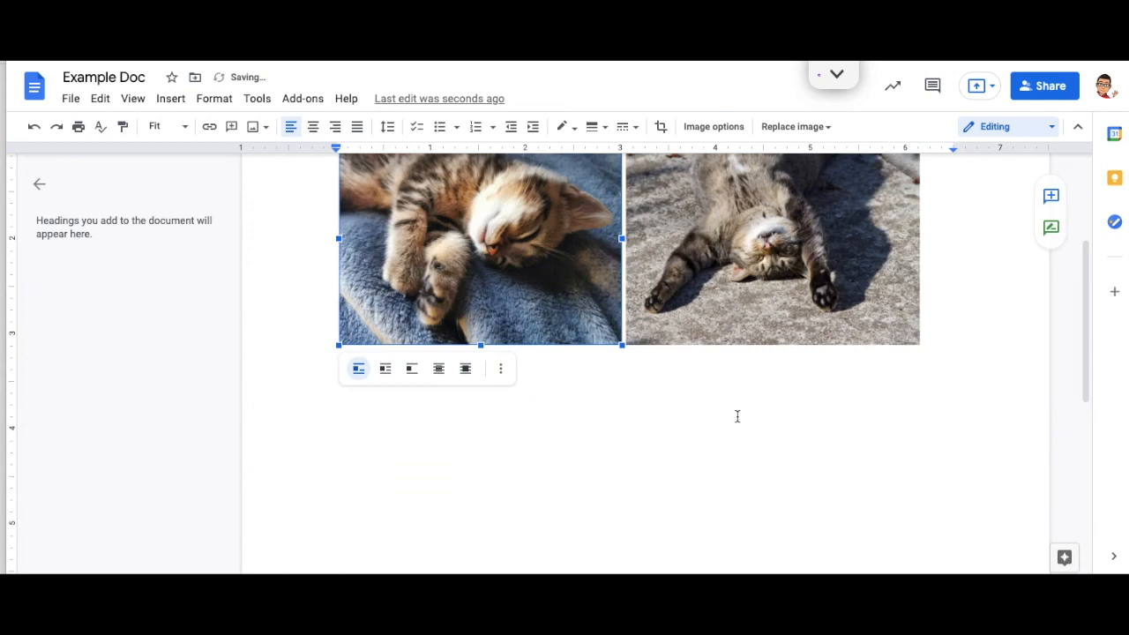
Show the grey cat image's size, rotation and text wrapping options and set its wrapping style to Behind text
click(734, 432)
scroll(732, 466, up, 1)
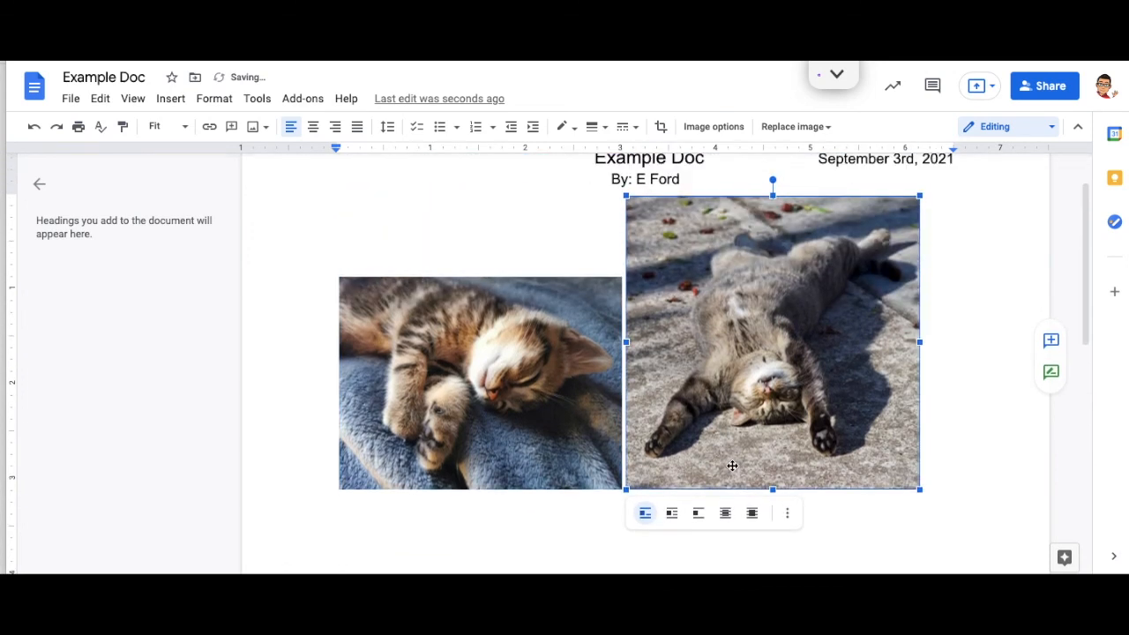
click(789, 512)
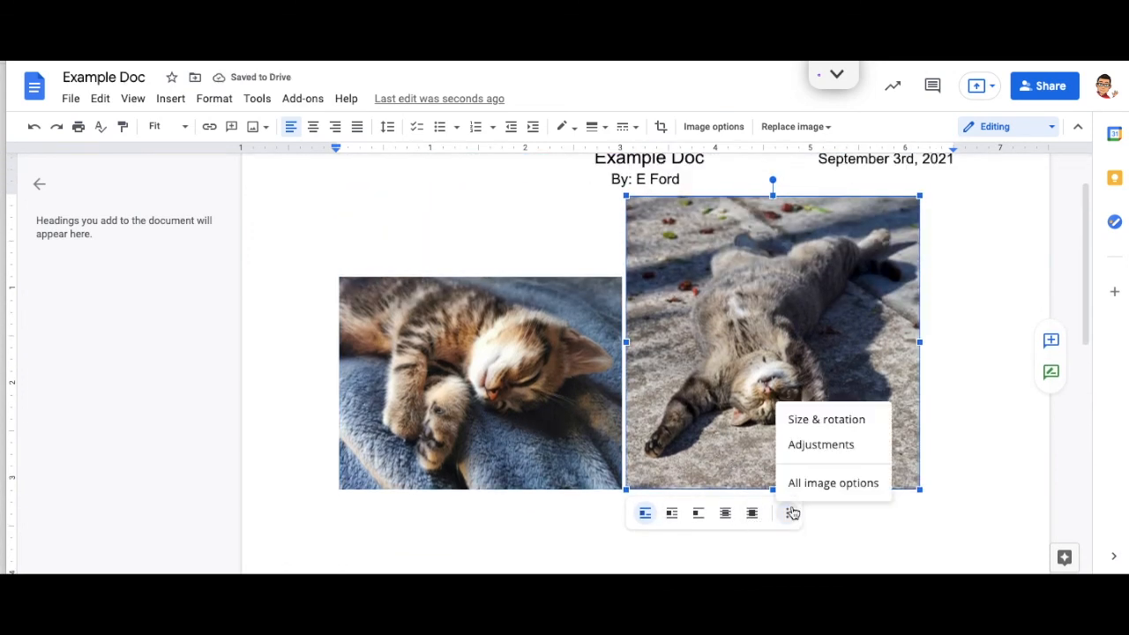
click(815, 420)
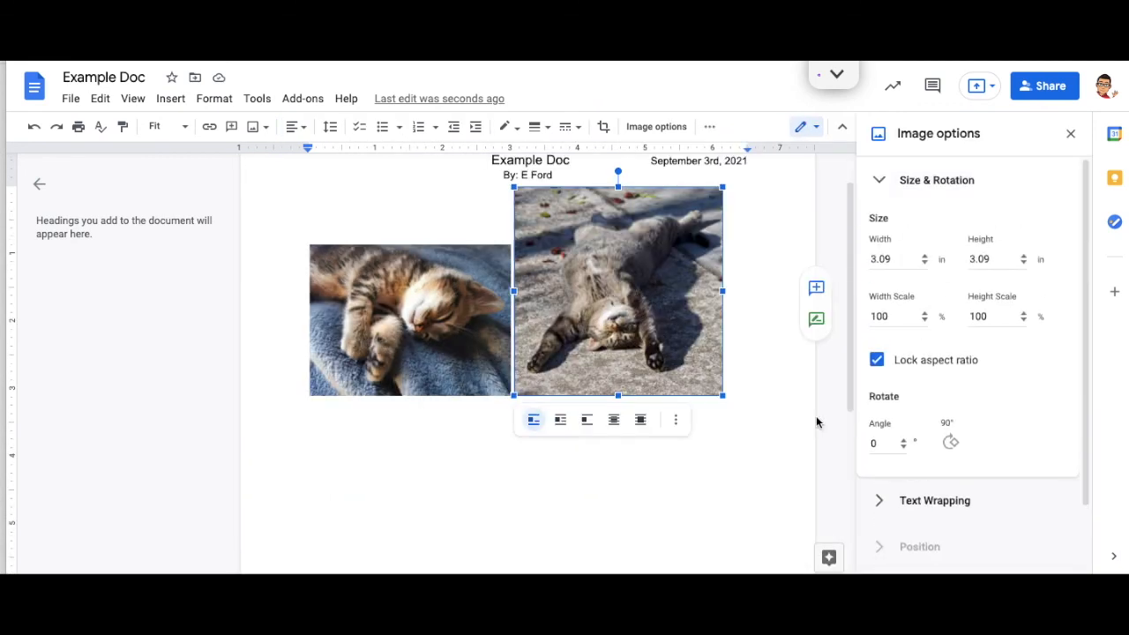
click(930, 507)
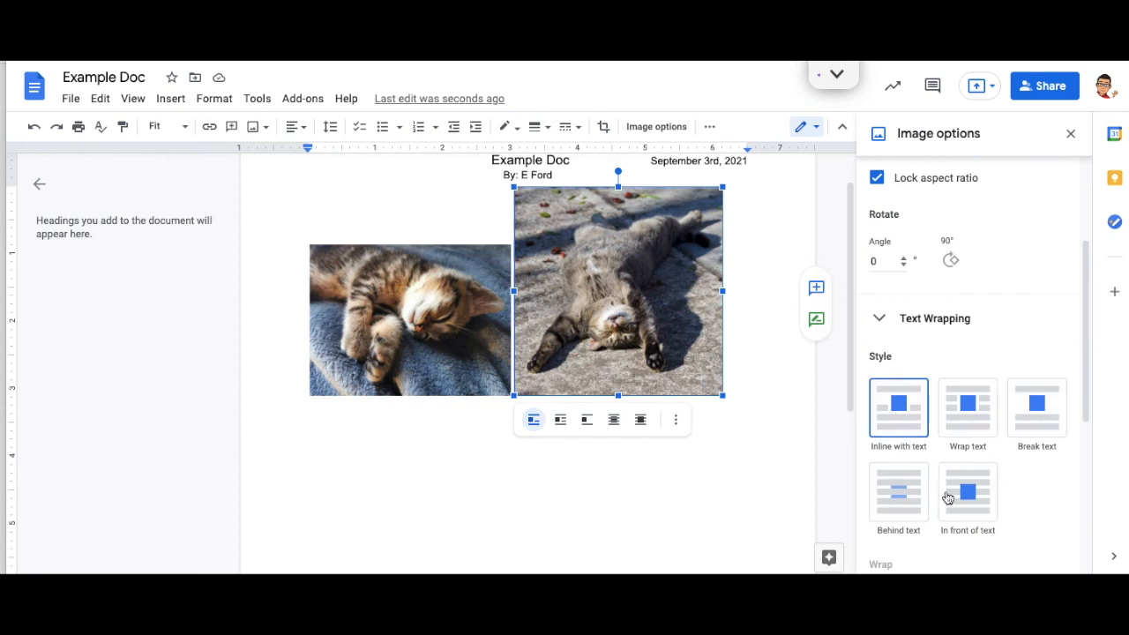
click(896, 496)
Open the file picker for uploading an image from the computer and close it without choosing a file
click(168, 99)
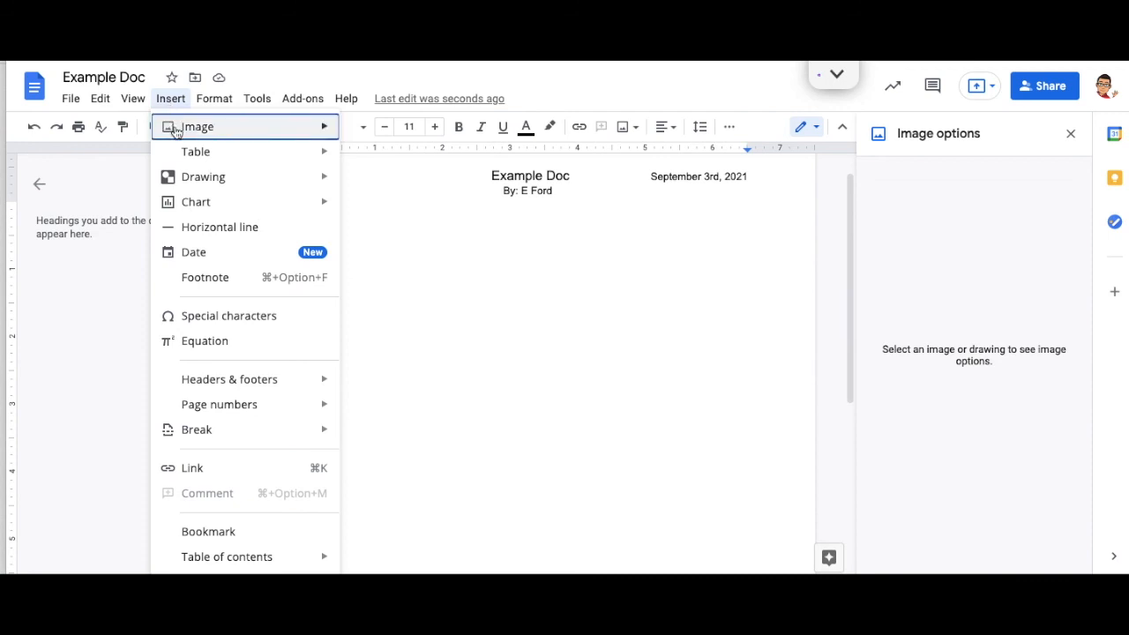
mouse_move(181, 131)
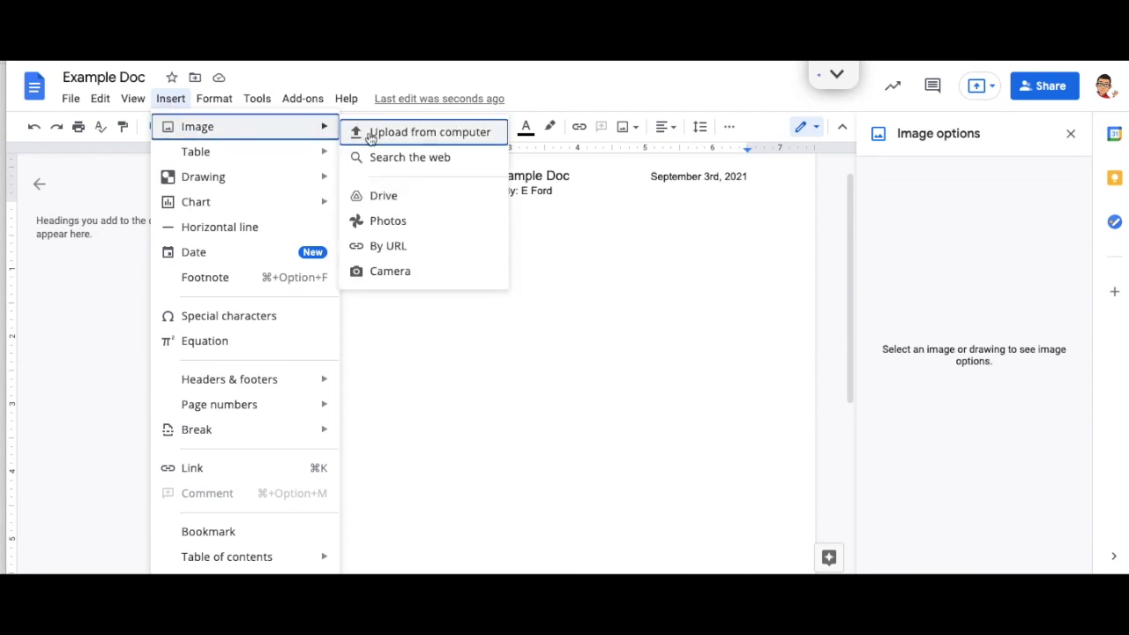
click(377, 133)
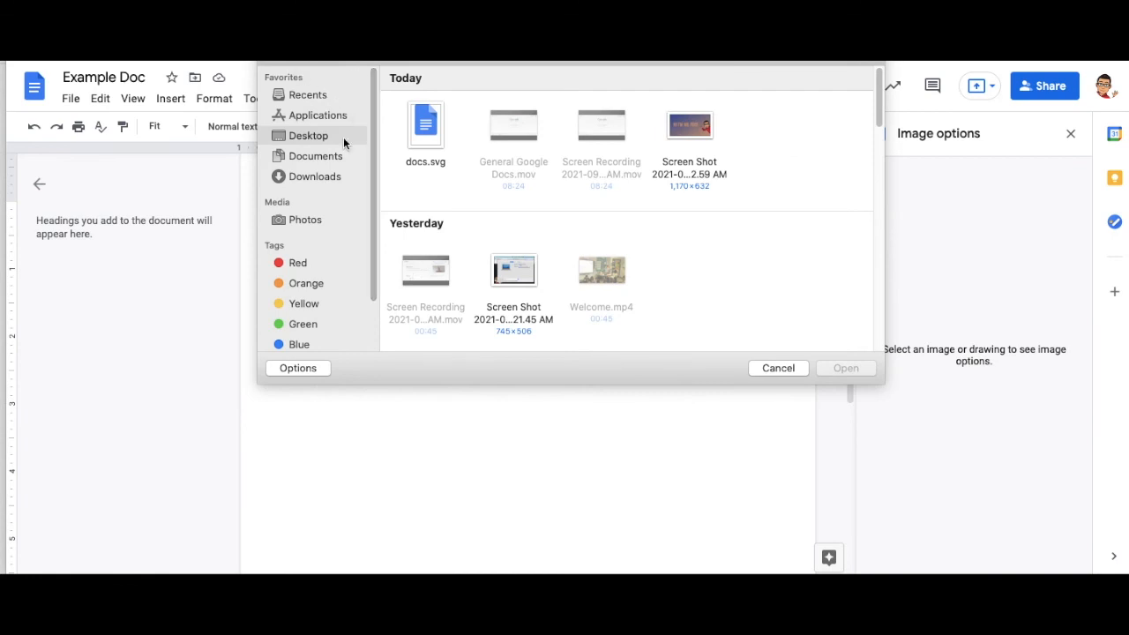
click(759, 369)
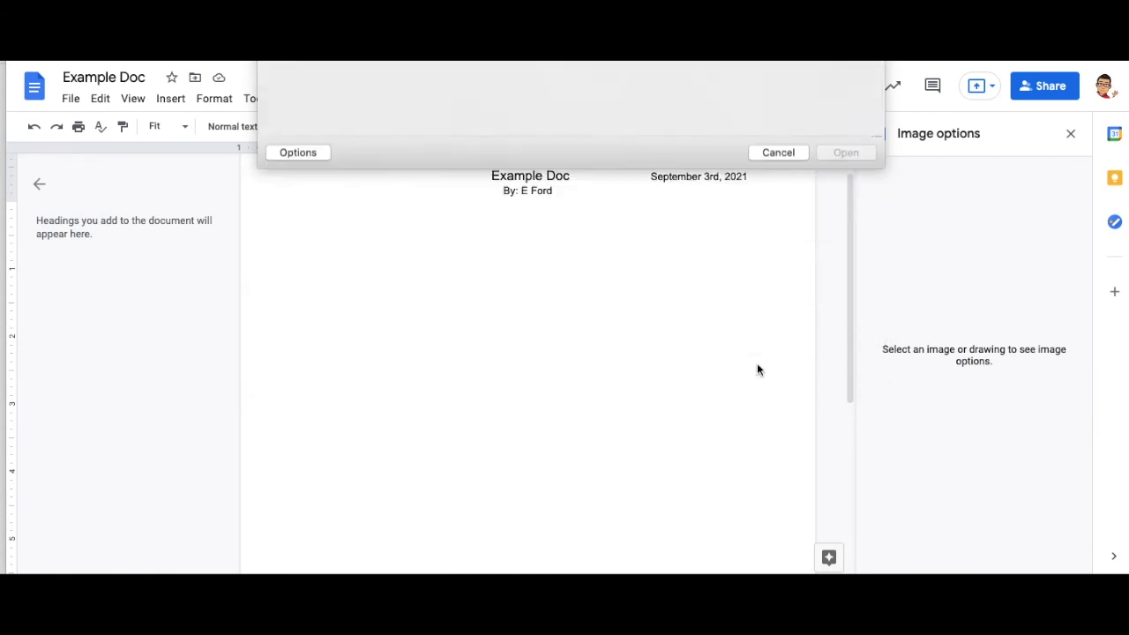
Open the Google Drive image picker for the document and close it without choosing an image
click(168, 100)
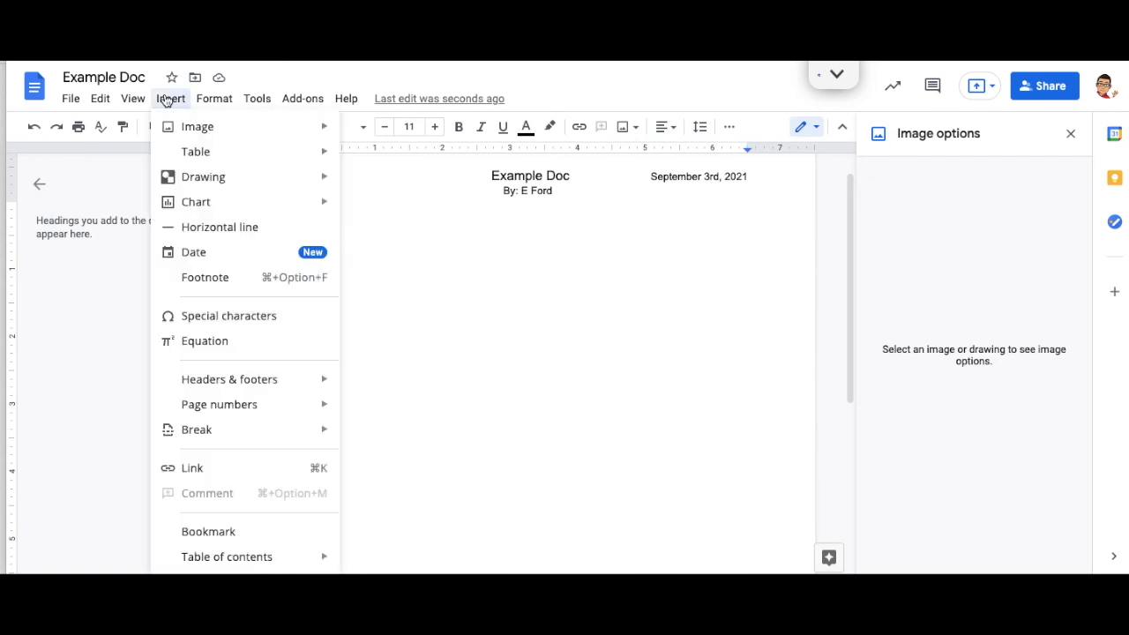
mouse_move(197, 126)
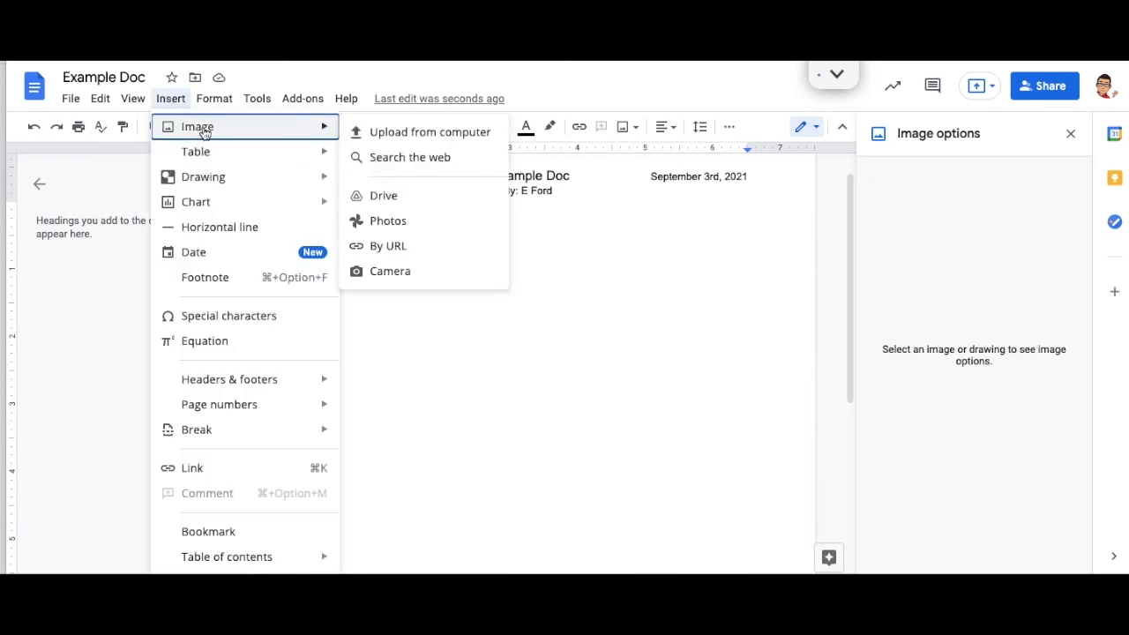
click(375, 197)
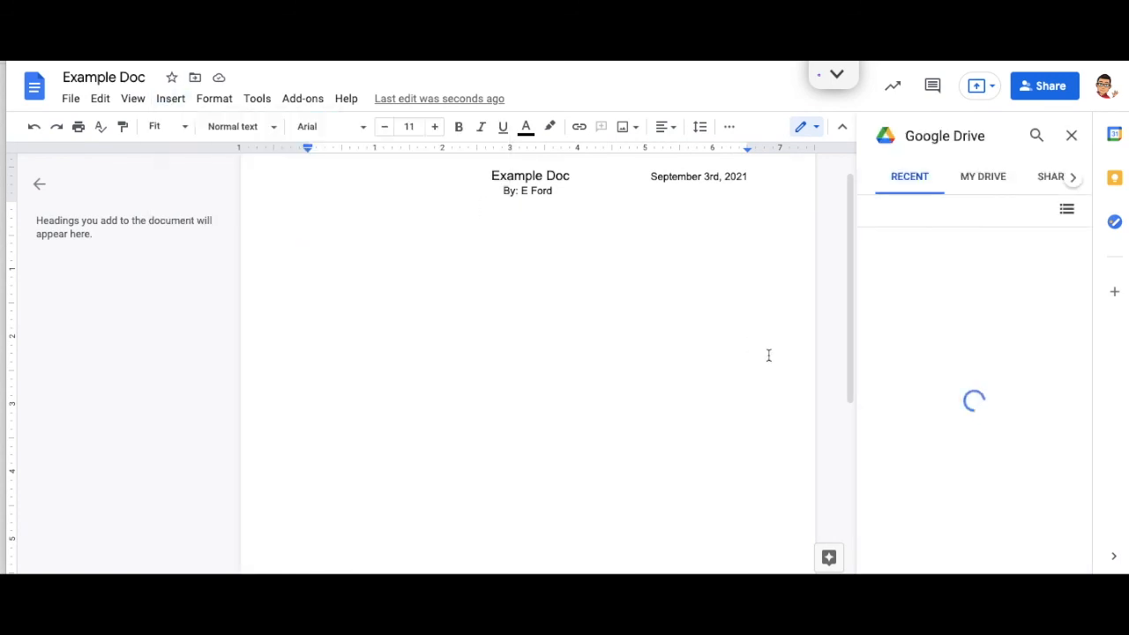
click(1072, 136)
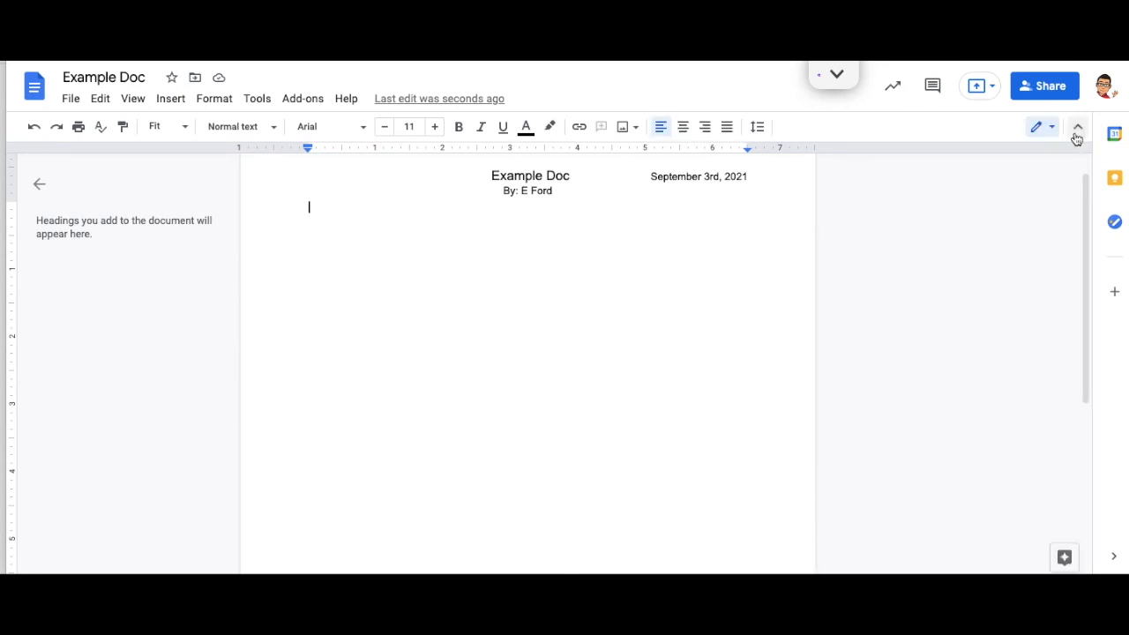
Take a photo with the camera, insert it below the document heading and delete it again
click(170, 100)
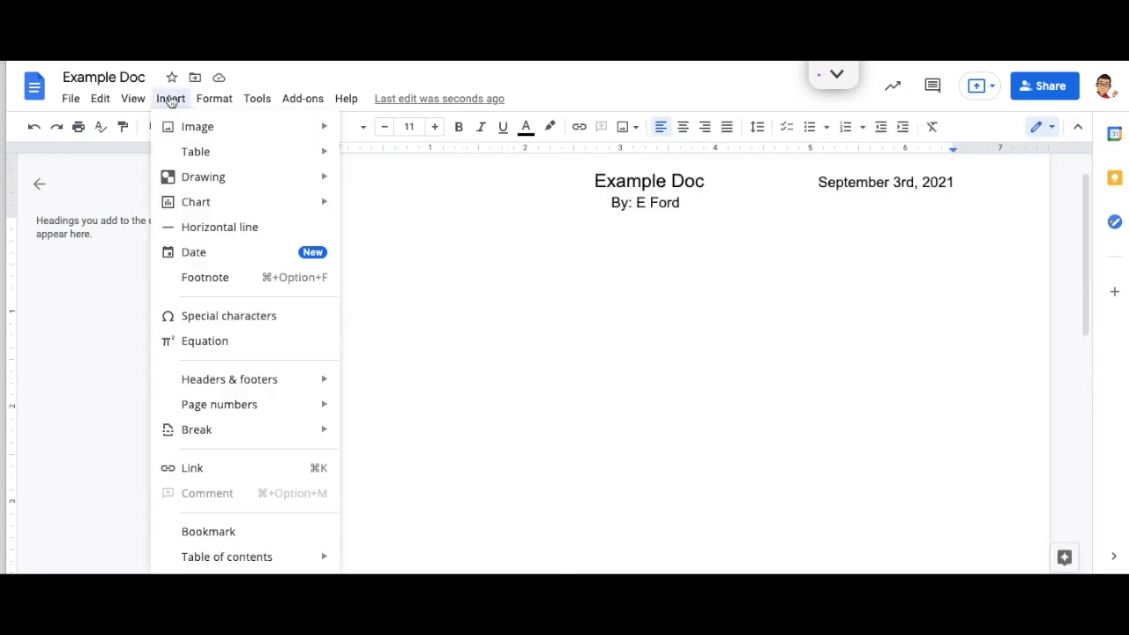
mouse_move(189, 126)
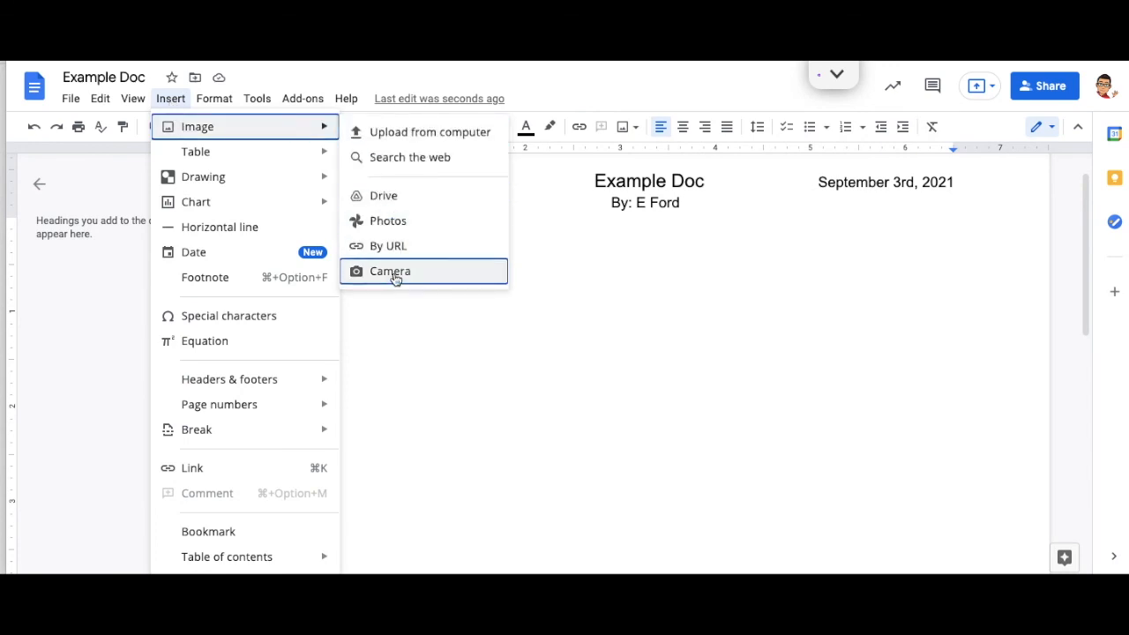
click(392, 272)
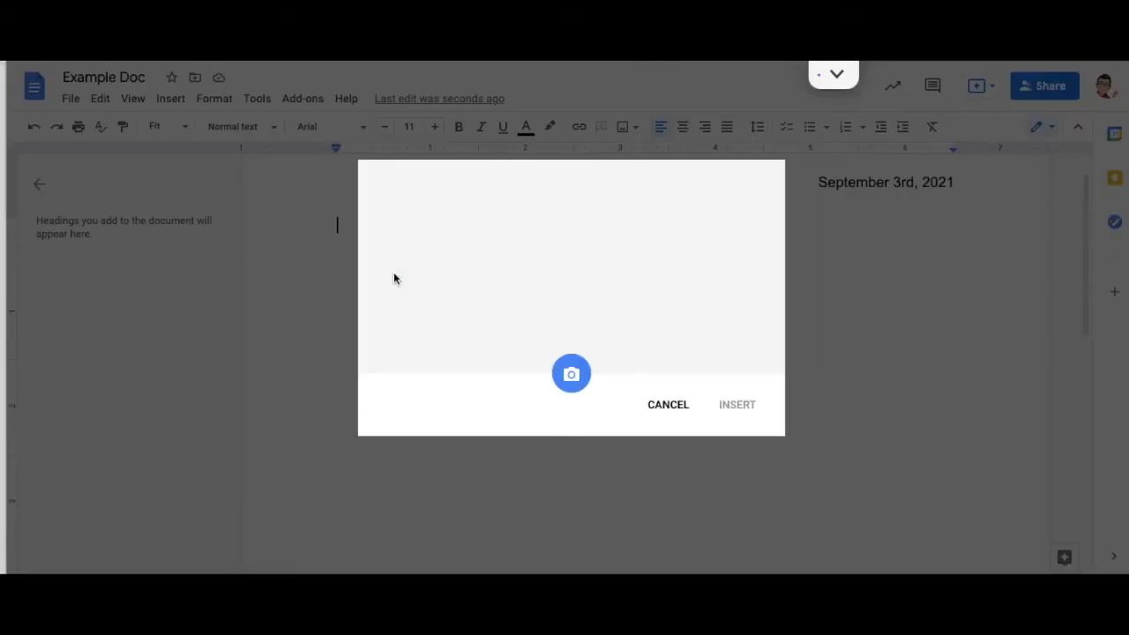
click(567, 421)
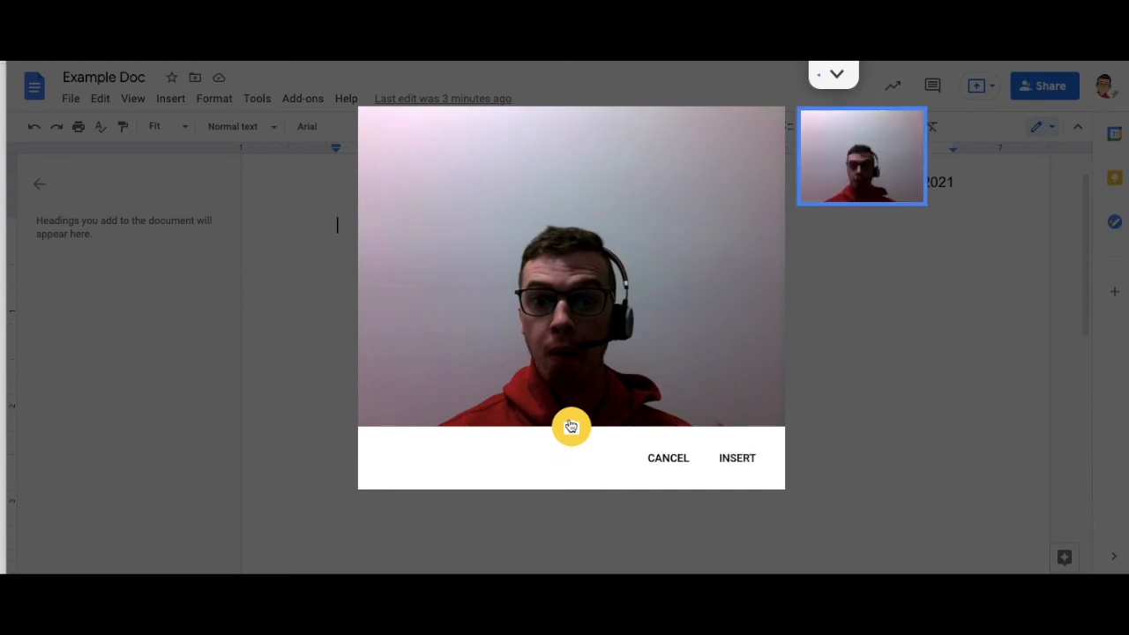
click(721, 459)
click(588, 430)
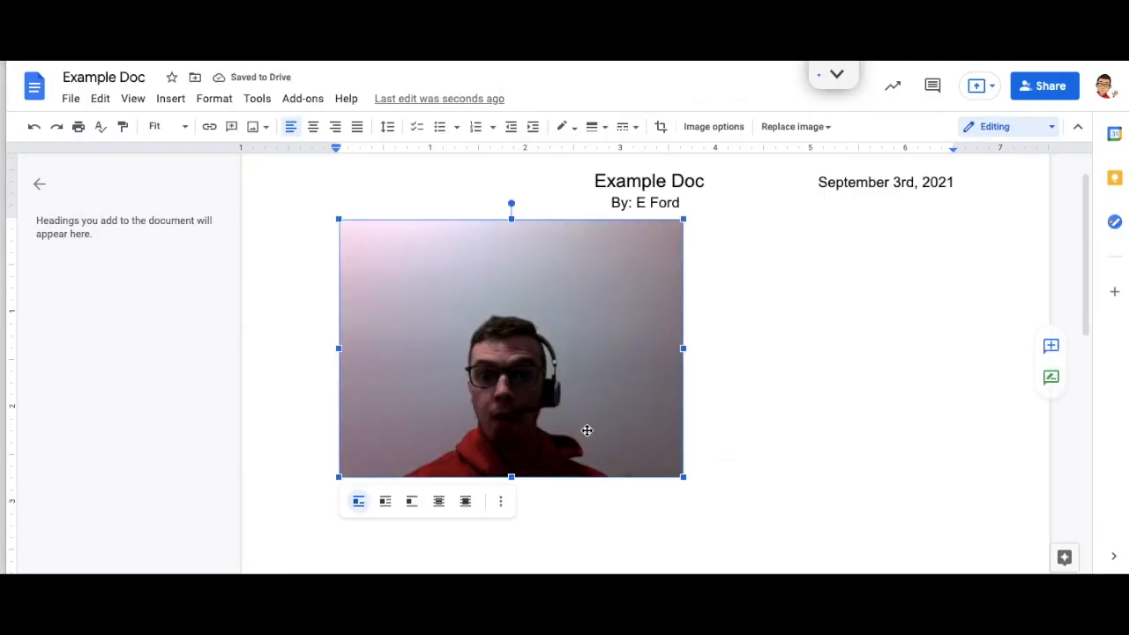
key(Delete)
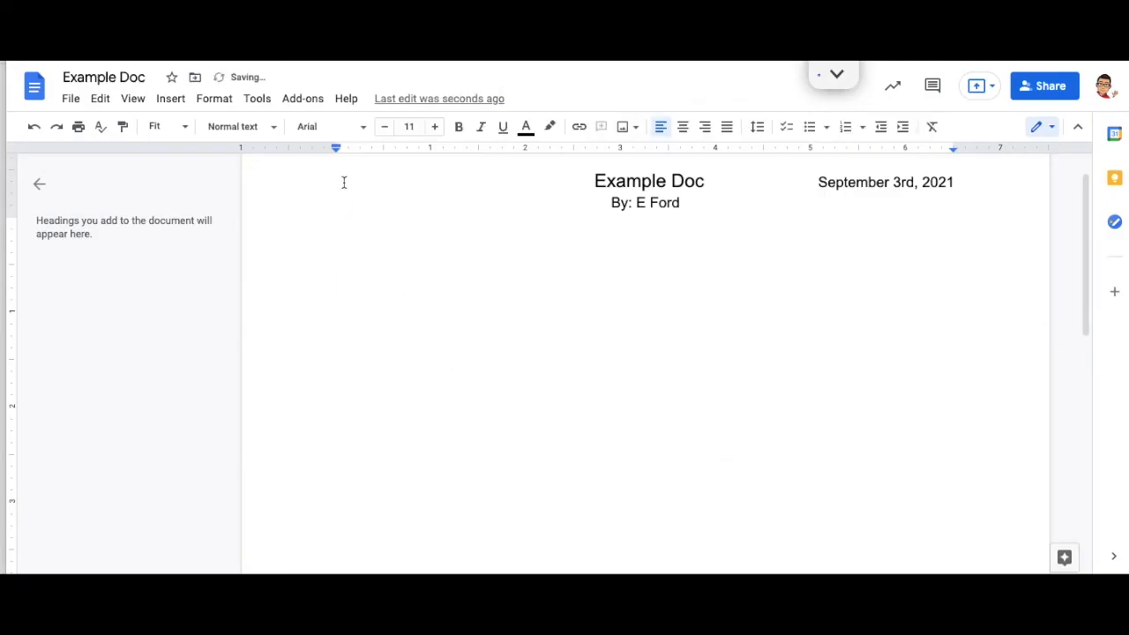
click(637, 129)
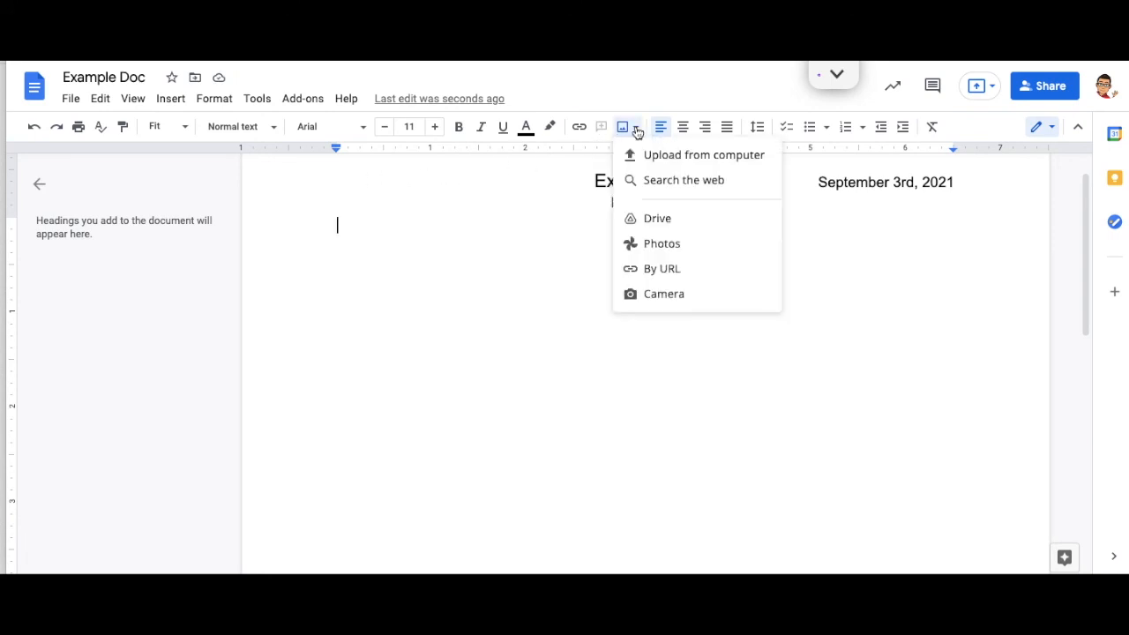
click(637, 130)
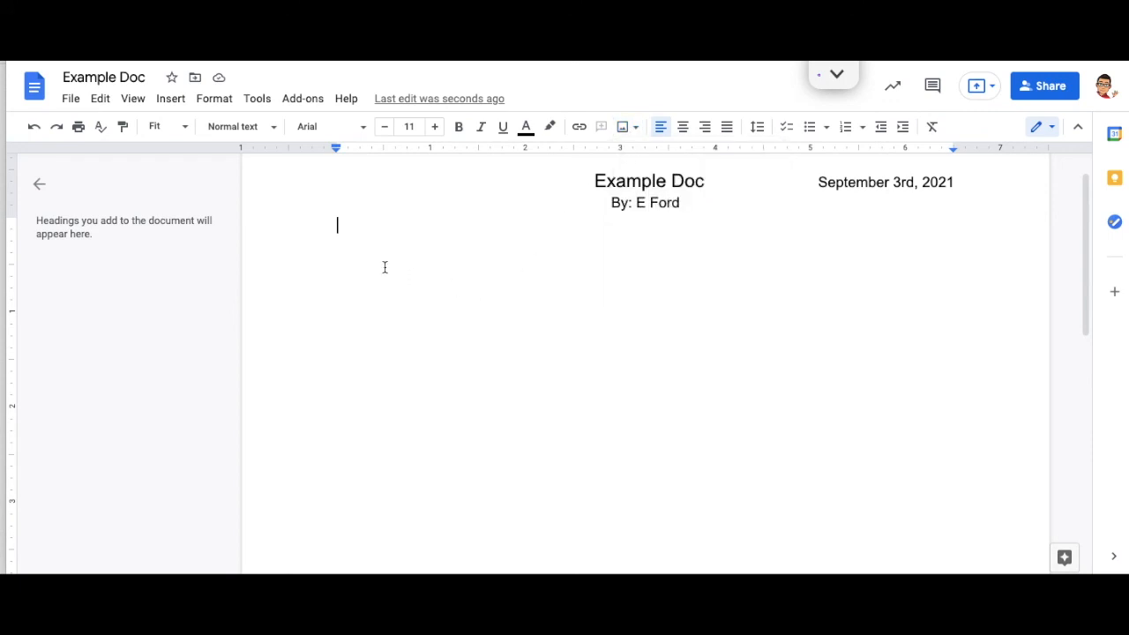
click(169, 98)
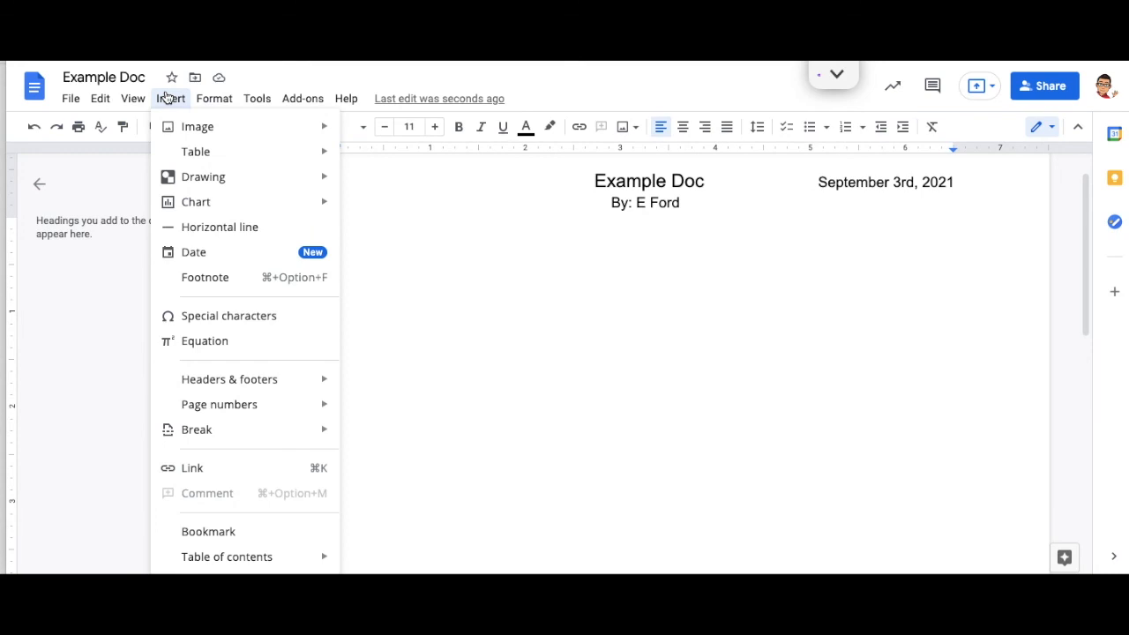
click(168, 98)
Start a new drawing and add a text box about 6 inches wide near its upper edge reading "10 + 6 - 2 ="
click(172, 105)
mouse_move(181, 180)
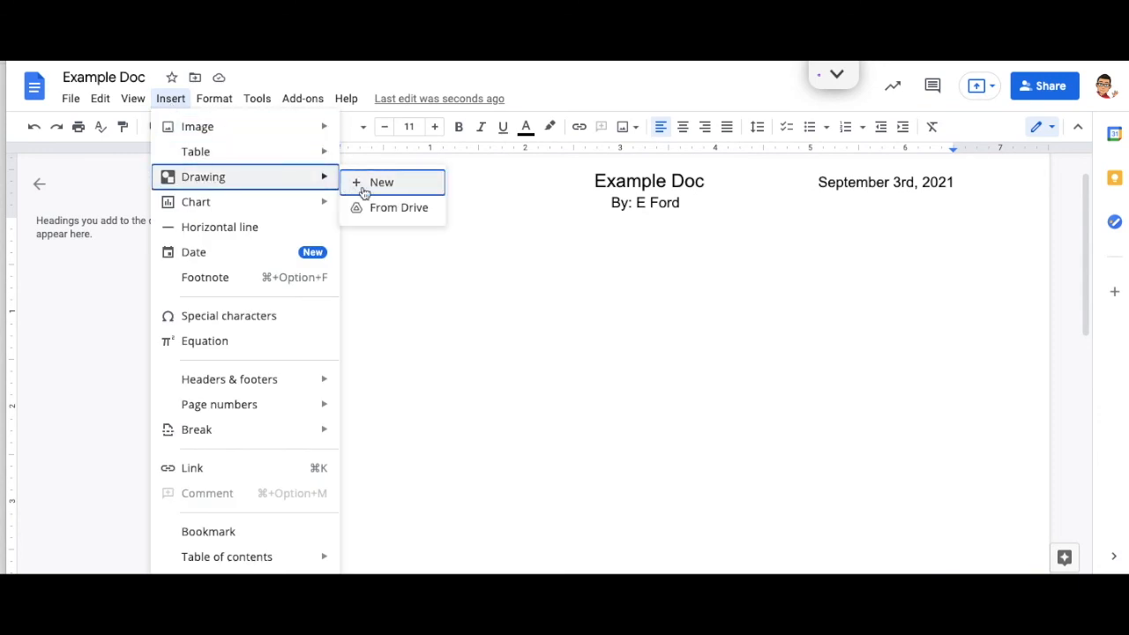
click(363, 190)
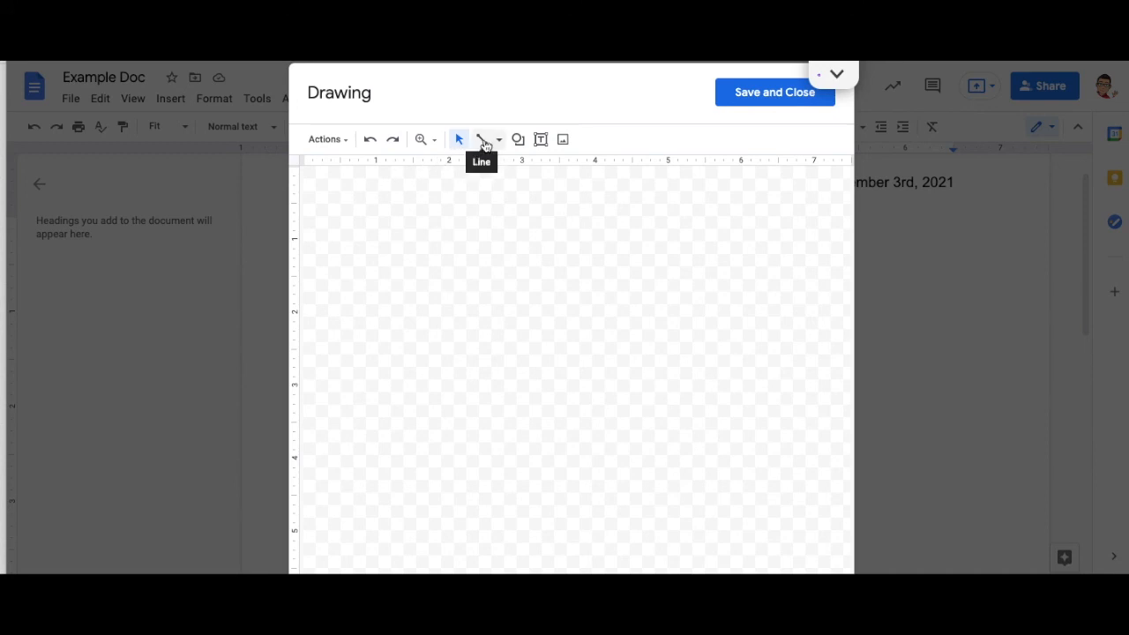
click(542, 142)
drag(335, 242, 774, 276)
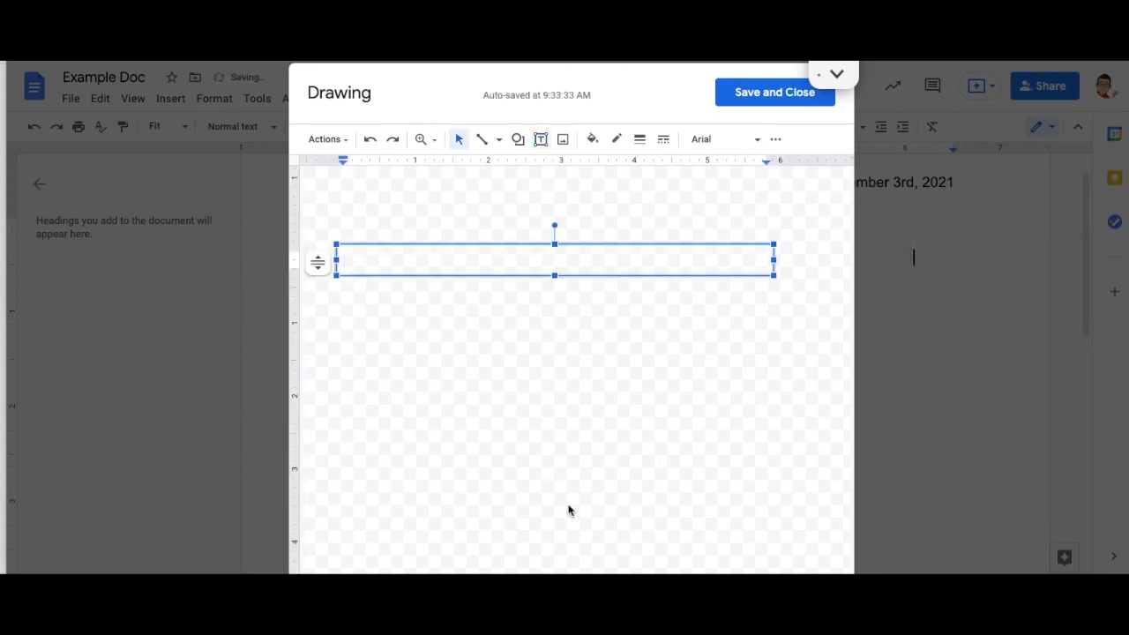
text(10 + 6 - 2 =)
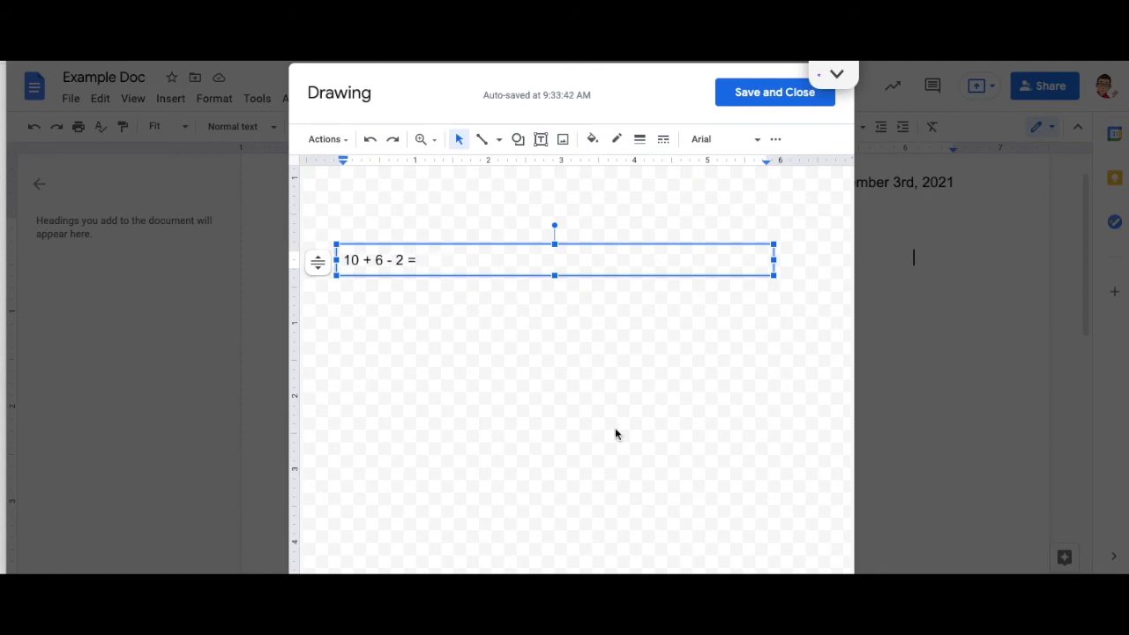
click(615, 431)
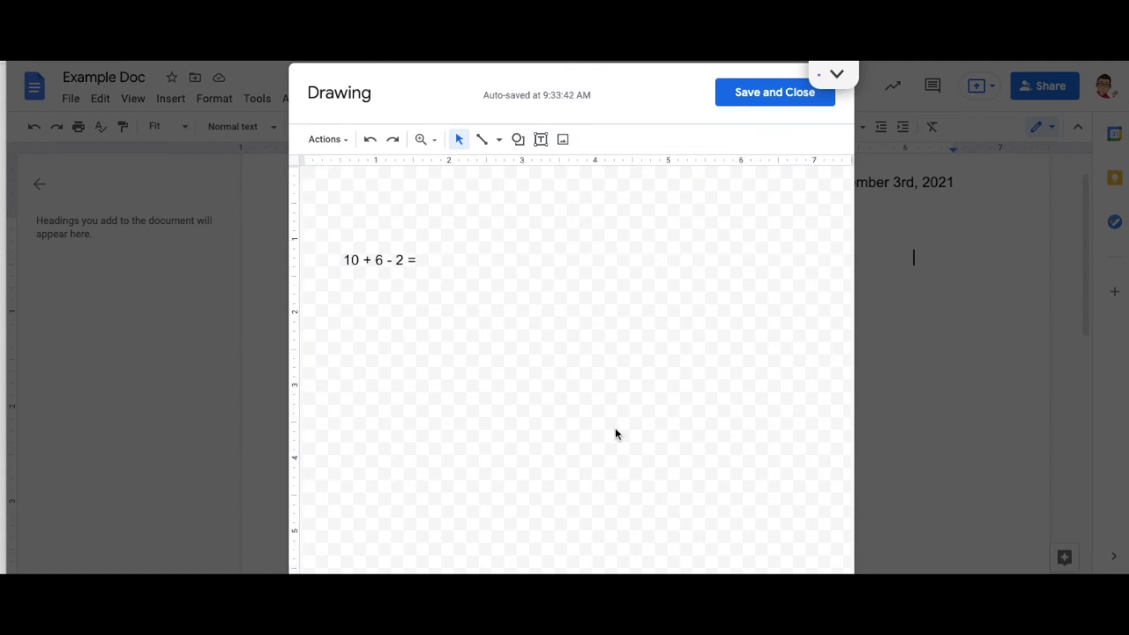
Increase the font size of the "10 + 6 - 2 =" equation text to 21
triple_click(397, 258)
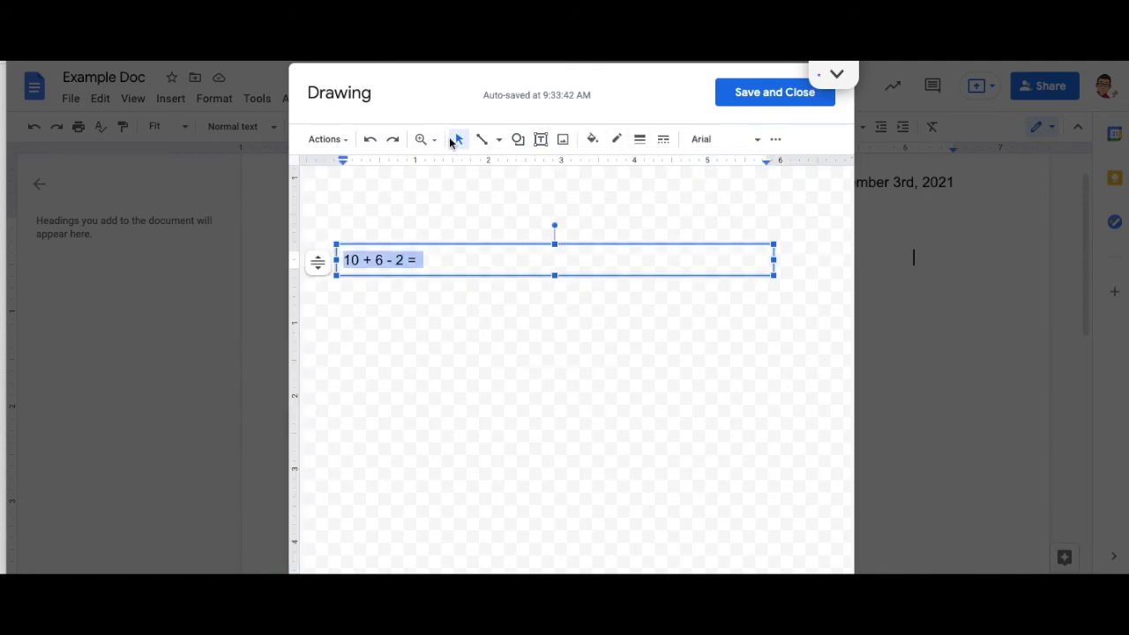
click(775, 139)
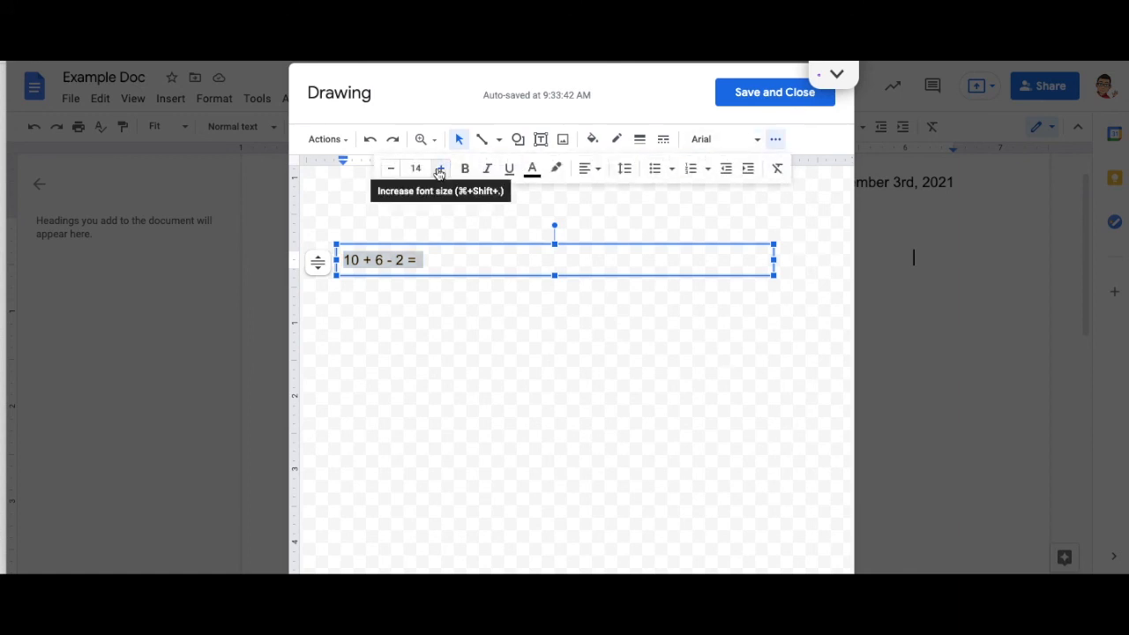
click(439, 170)
click(440, 170)
click(439, 170)
click(439, 170)
click(439, 170)
click(439, 170)
click(439, 170)
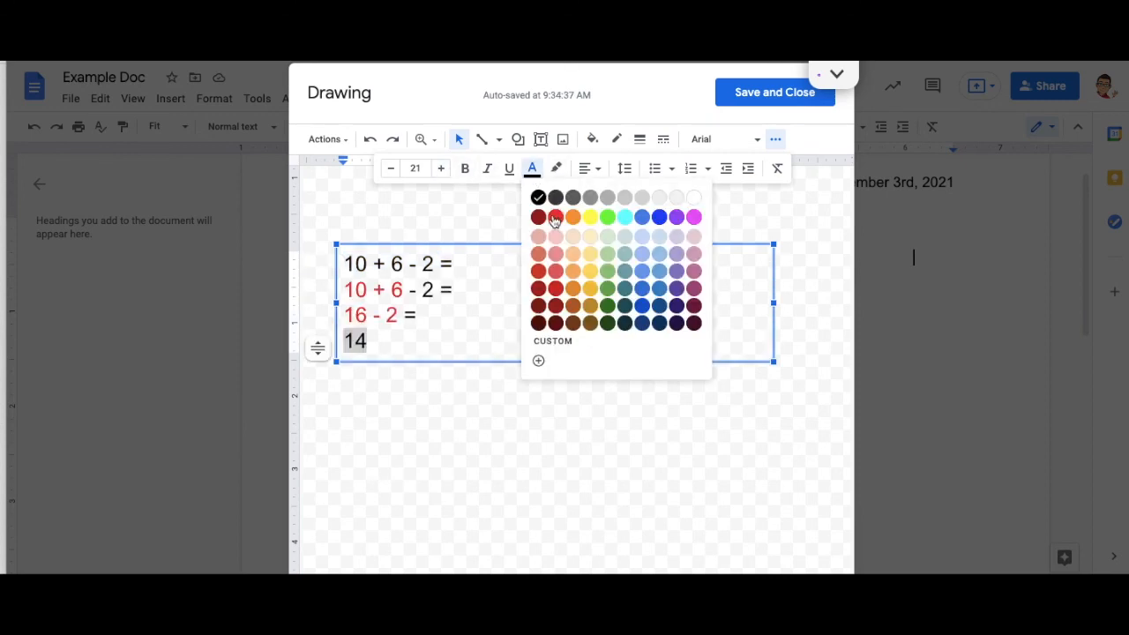
Color the answer 14 red and join it onto the end of the "16 - 2 =" line
click(556, 220)
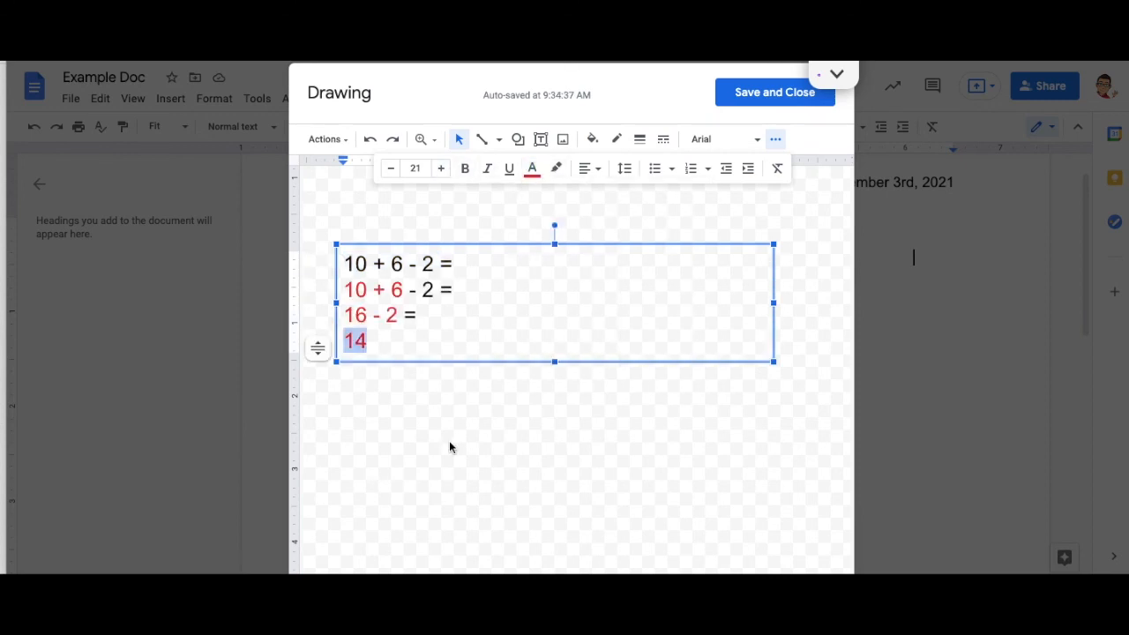
click(449, 448)
click(344, 342)
key(BackSpace)
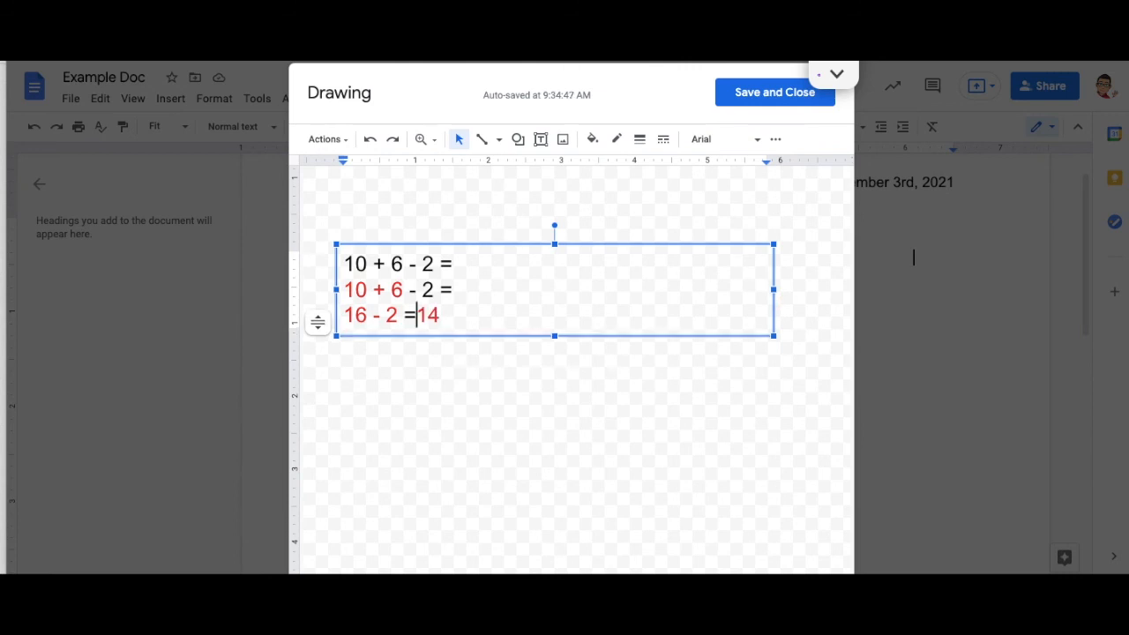
click(423, 402)
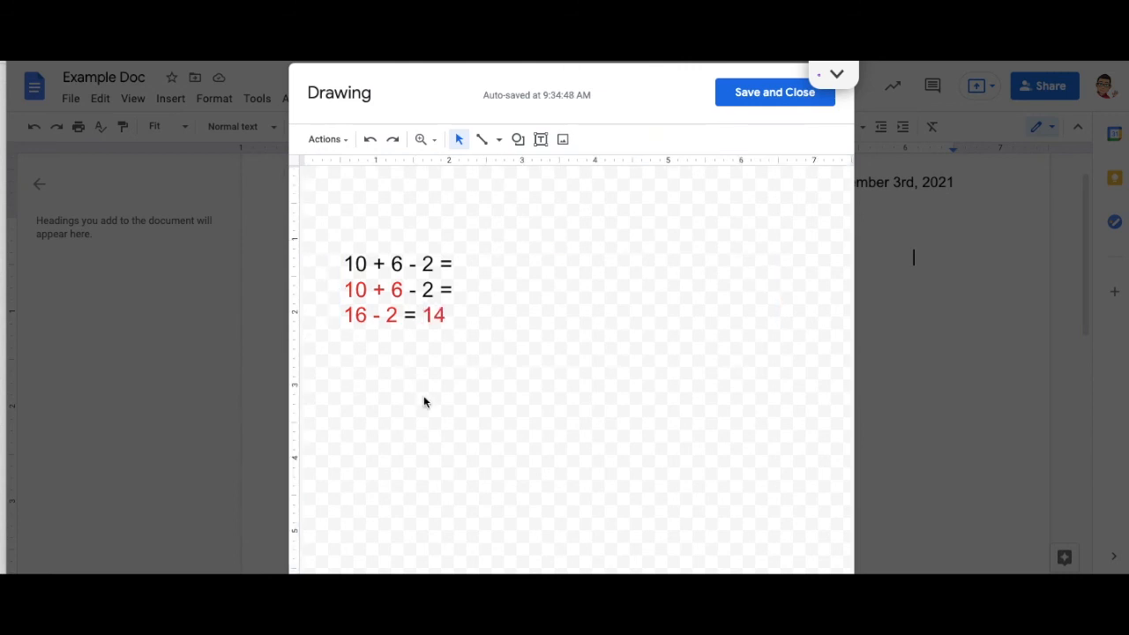
Draw freehand arrows beside the equation linking each line to the one below it
click(485, 143)
click(514, 319)
mouse_move(339, 261)
mouse_down()
mouse_move(326, 272)
mouse_move(343, 284)
mouse_move(330, 311)
mouse_move(343, 325)
mouse_up()
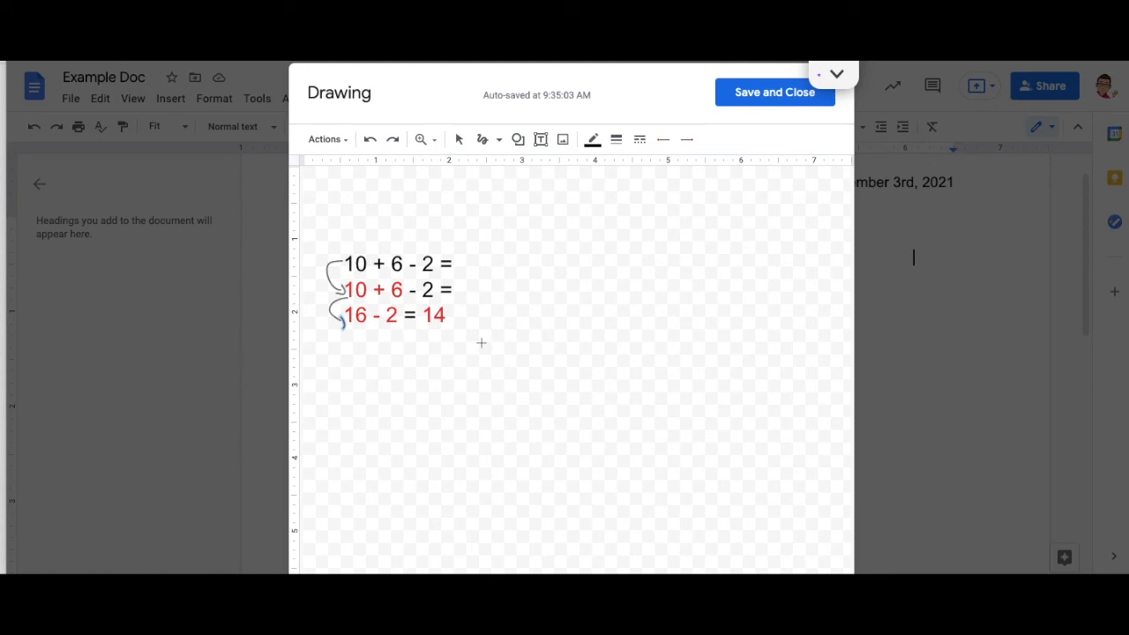
Delete the equation text box and the freehand arrows from the drawing
click(459, 139)
drag(470, 341, 292, 250)
key(Delete)
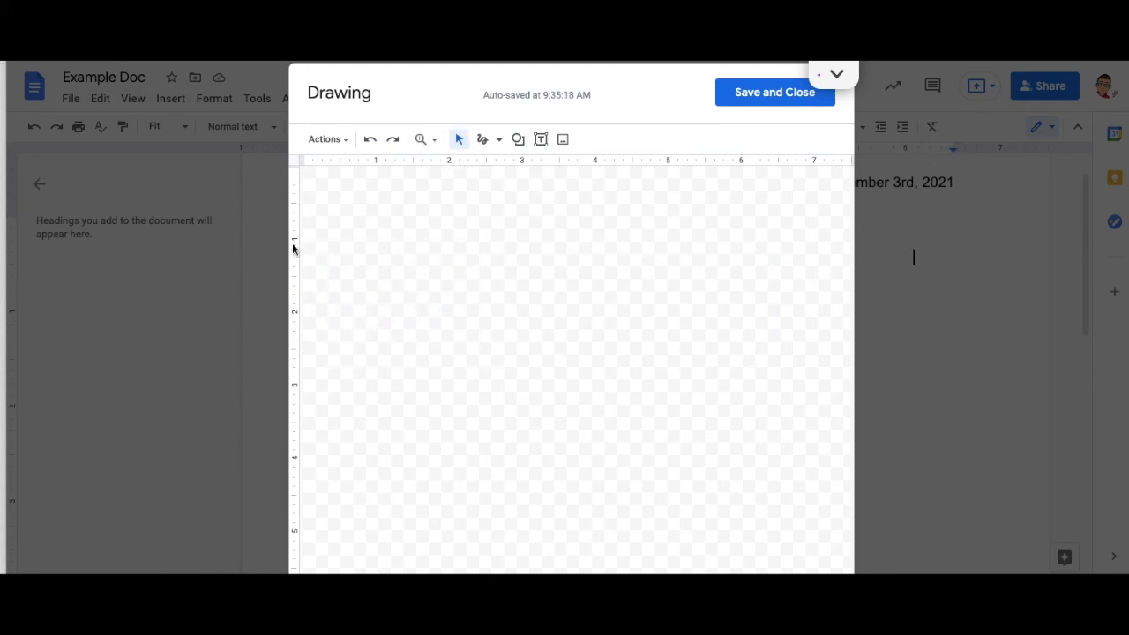
Open the drawing's image insertion and search Google images for aspen
click(563, 141)
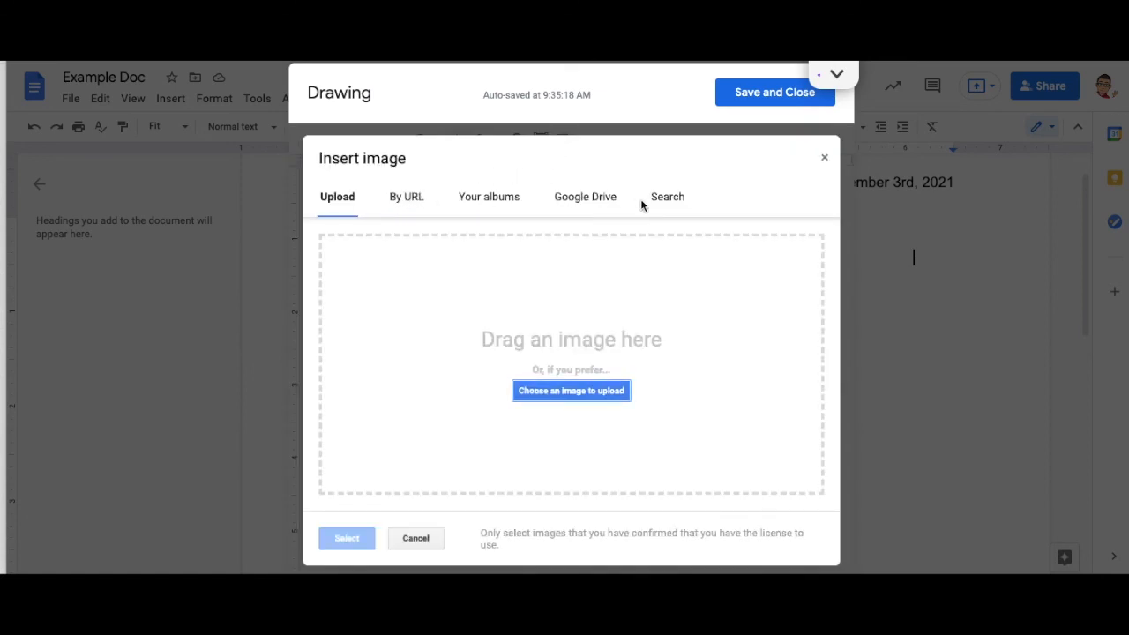
click(665, 197)
text(asp)
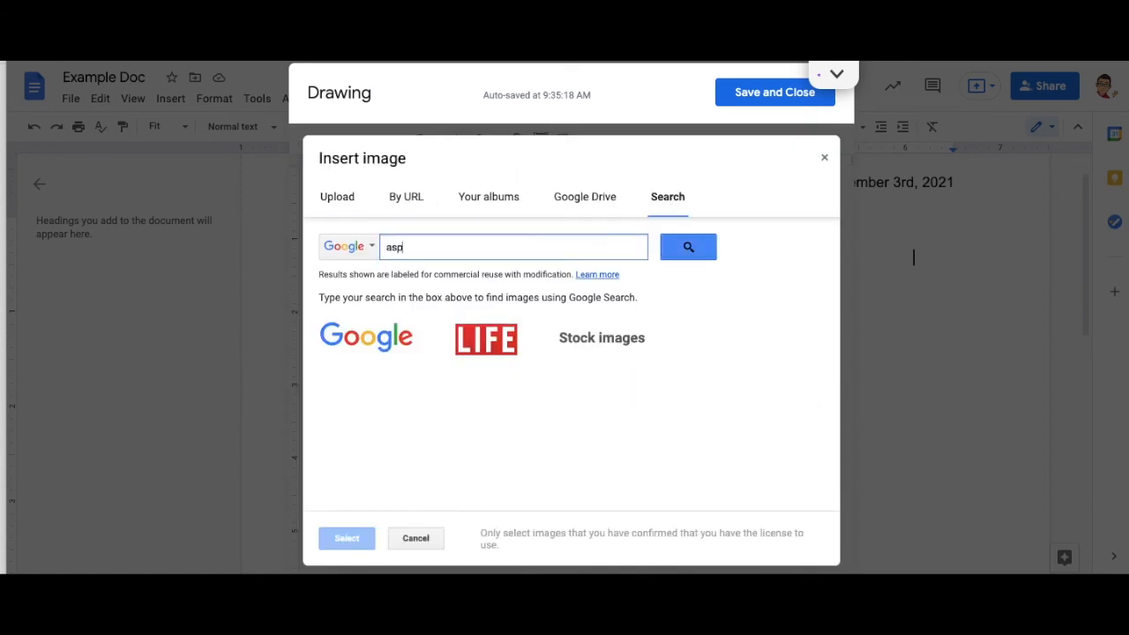
key(Return)
Search Google images for "fen" instead and insert the photo of a water channel between reeds into the drawing
drag(446, 252, 375, 248)
key(BackSpace)
text(fen)
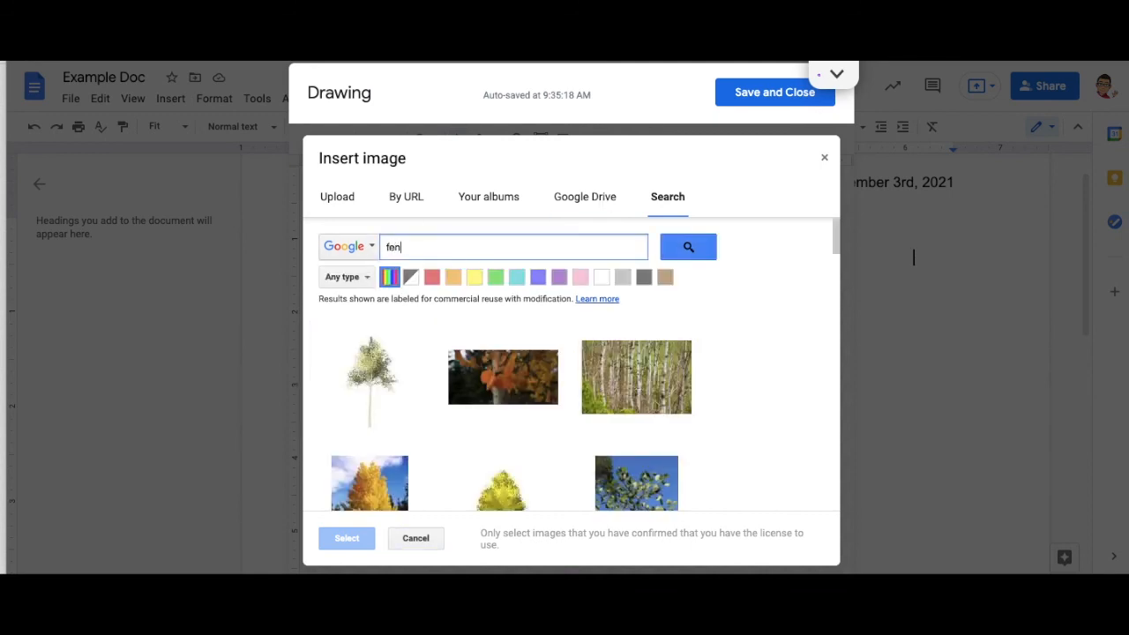
key(Return)
scroll(574, 405, down, 5)
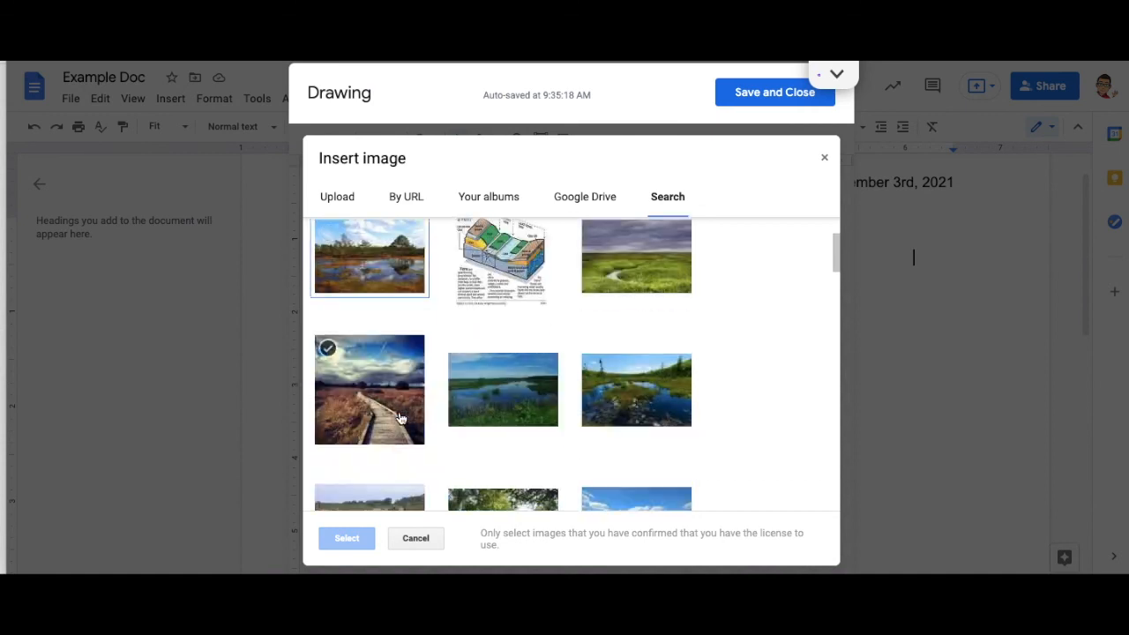
click(371, 408)
click(347, 538)
click(482, 140)
drag(635, 212, 621, 335)
click(370, 140)
Draw a freehand pointer line from the empty area beside the photo to the algae on the channel
click(482, 140)
drag(707, 375, 504, 477)
click(483, 139)
mouse_move(504, 458)
mouse_down()
mouse_move(510, 478)
mouse_move(523, 477)
mouse_up()
click(482, 139)
click(483, 139)
mouse_move(645, 316)
mouse_down()
mouse_move(556, 381)
mouse_move(571, 382)
mouse_up()
click(482, 140)
drag(658, 546, 506, 550)
drag(507, 559, 515, 545)
click(370, 144)
click(370, 144)
click(371, 144)
Set the line start and line end styles of the algae pointer, with a round dot at its start
click(659, 144)
click(686, 190)
click(666, 144)
click(688, 241)
click(686, 145)
click(712, 216)
click(459, 140)
Draw two more freehand pointers from beside the photo, one to the grassy bank and one to the water near its lower edge
click(483, 139)
drag(647, 295, 559, 375)
click(482, 140)
drag(731, 505, 532, 547)
Change the line weight of the lowest pointer and color it red
click(615, 140)
click(619, 217)
click(593, 140)
click(615, 211)
Add a text box reading "Grasses, moss" beside the start of the uppermost pointer line
click(541, 139)
drag(662, 288, 847, 318)
text(grasses)
click(535, 180)
double_click(691, 303)
text(Grasses, moss)
click(697, 239)
Add a text box reading "Algae and water borne plants" beside the start of the middle pointer line
click(540, 139)
click(718, 365)
text(Algae and waterborn plants)
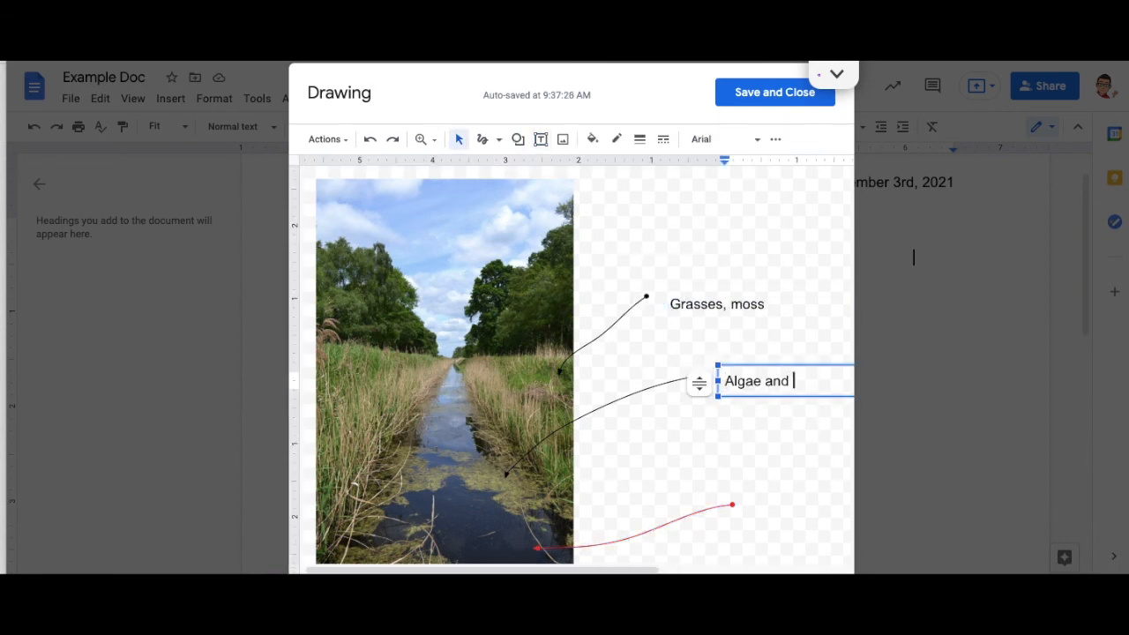
click(777, 382)
click(810, 382)
text(e)
click(831, 210)
Add a text box reading "Frogs, fish, insects" beside the start of the red pointer line
click(540, 139)
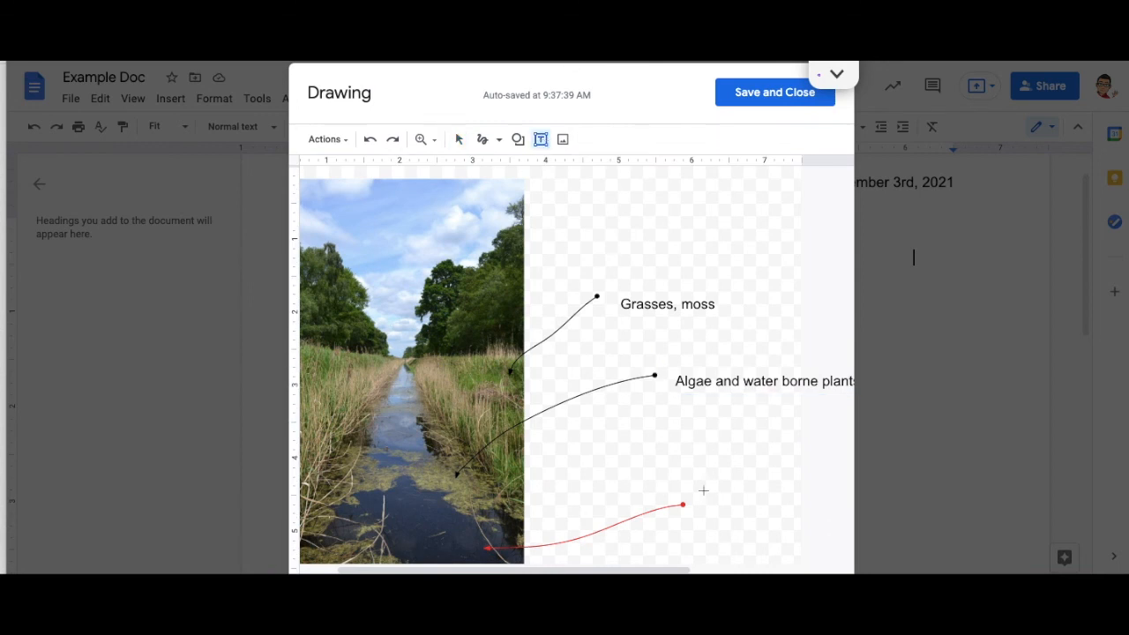
drag(690, 496, 849, 523)
text(Frogs, fish, insects)
click(645, 274)
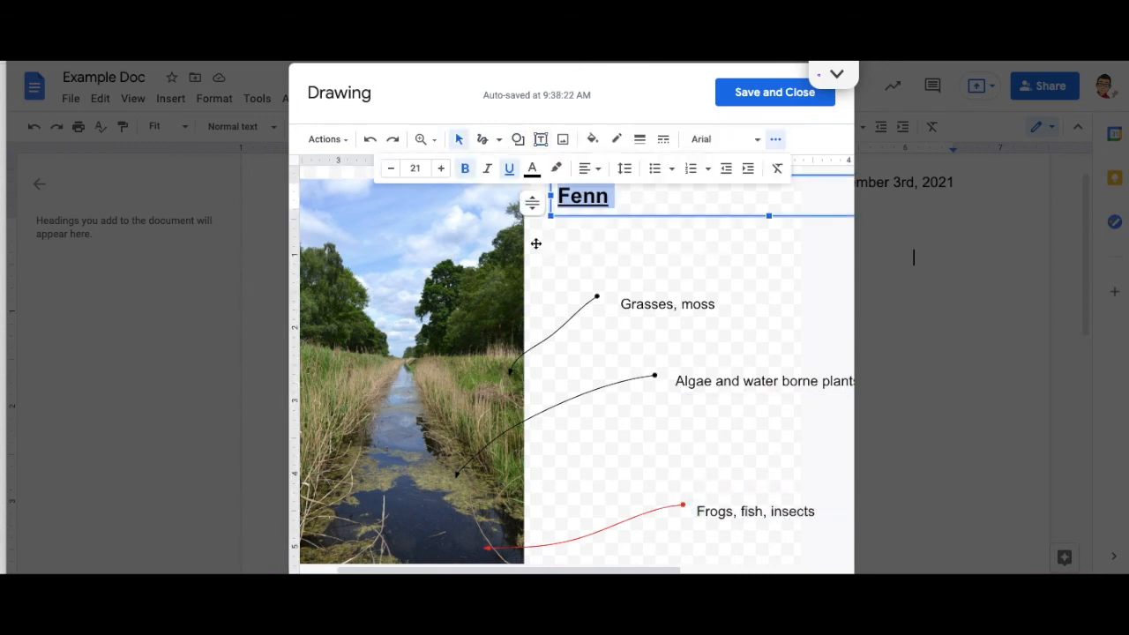
Save the labeled drawing into the document and shrink it proportionally to about 5 inches wide
click(558, 266)
click(749, 95)
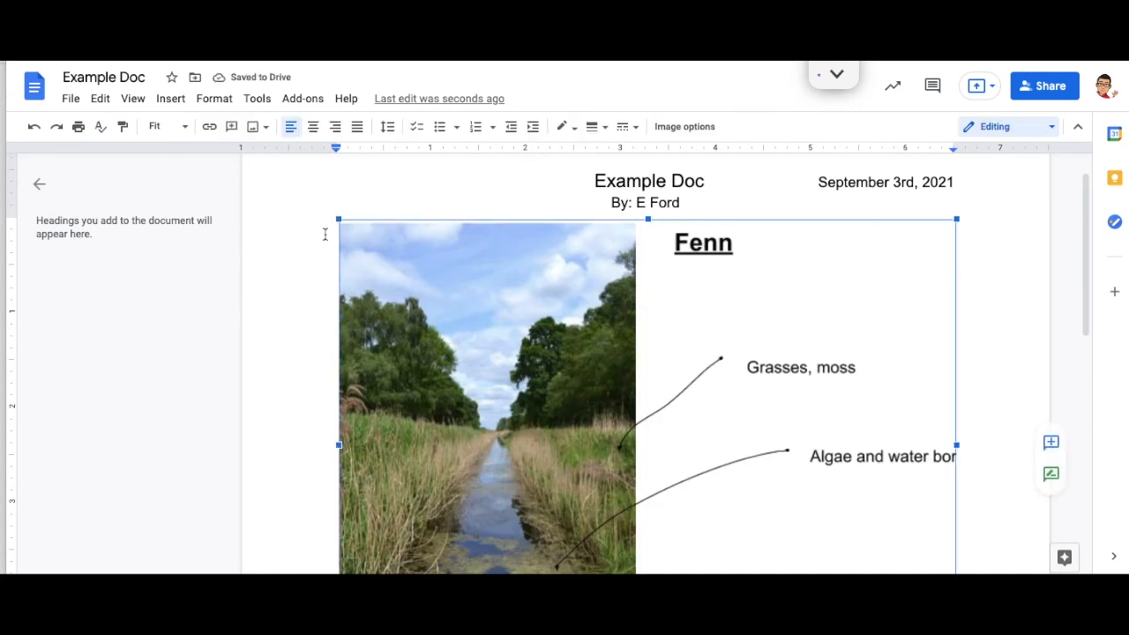
drag(338, 219, 475, 347)
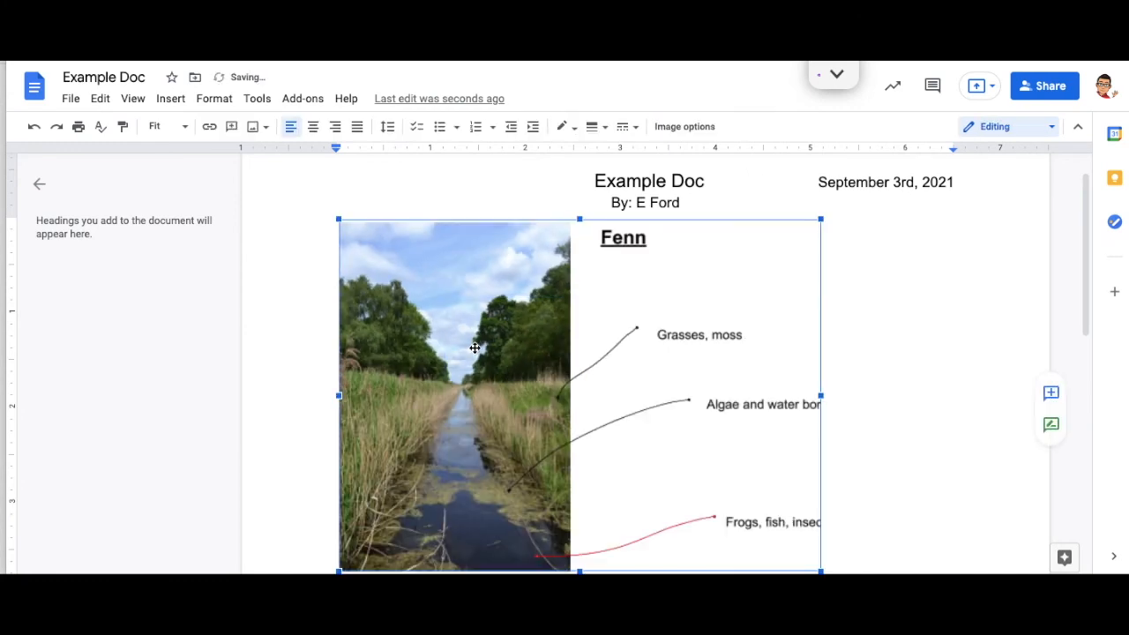
Delete the inserted fen drawing from the document
scroll(474, 348, down, 2)
scroll(475, 348, up, 2)
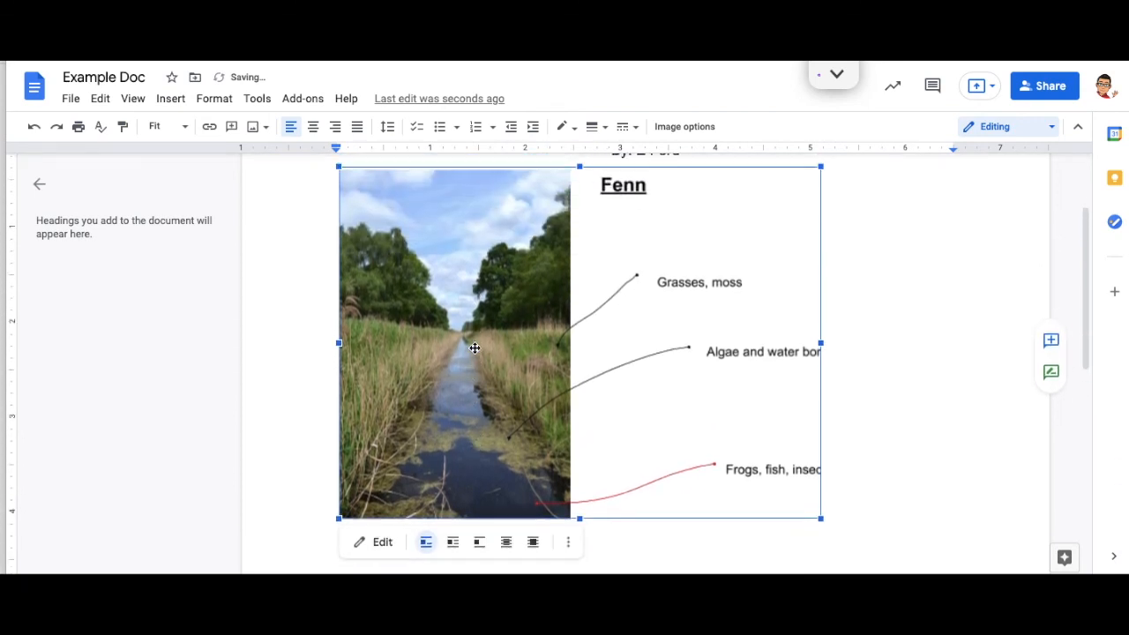
scroll(474, 349, down, 1)
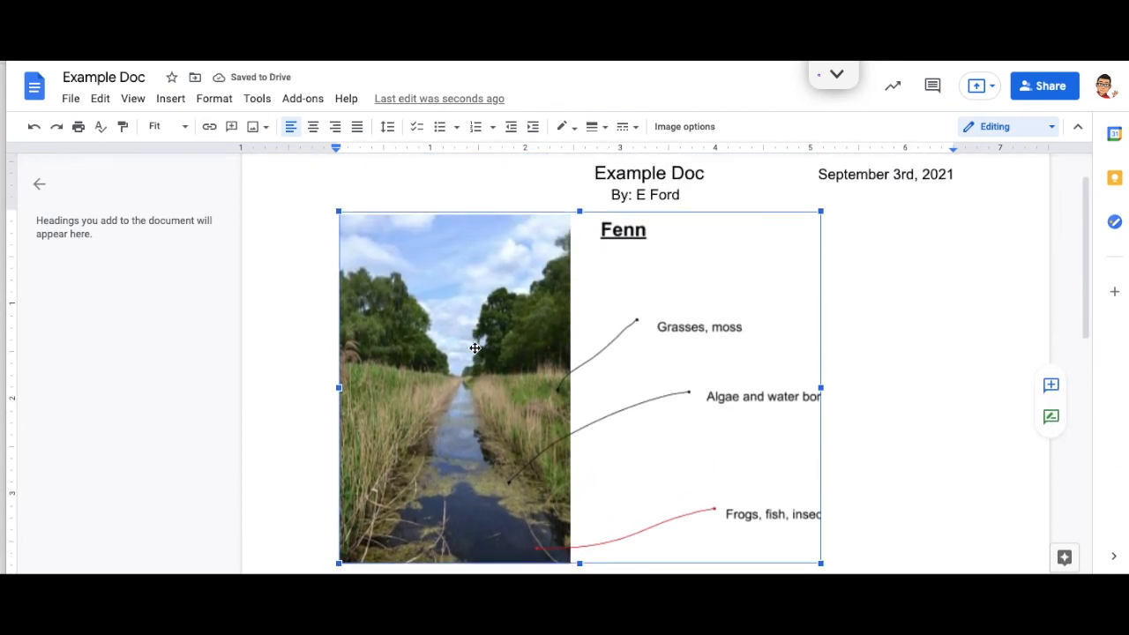
key(Delete)
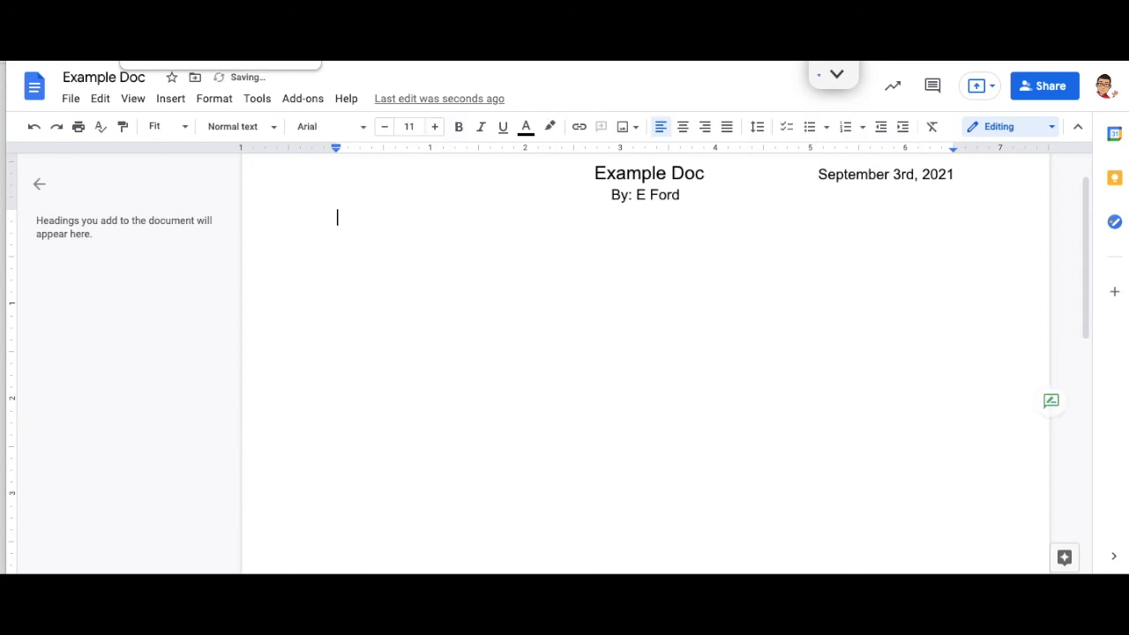